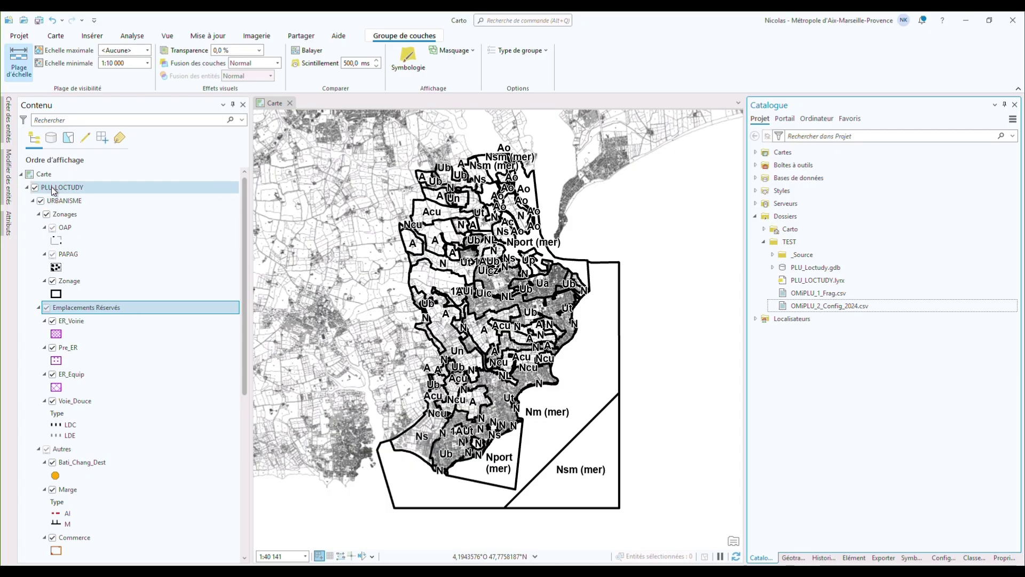
# Review the PLU_LOCTUDY layers in the contents tree, covering zoning, reserved locations, other urban planning layers and heritage
pyautogui.click(65, 213)
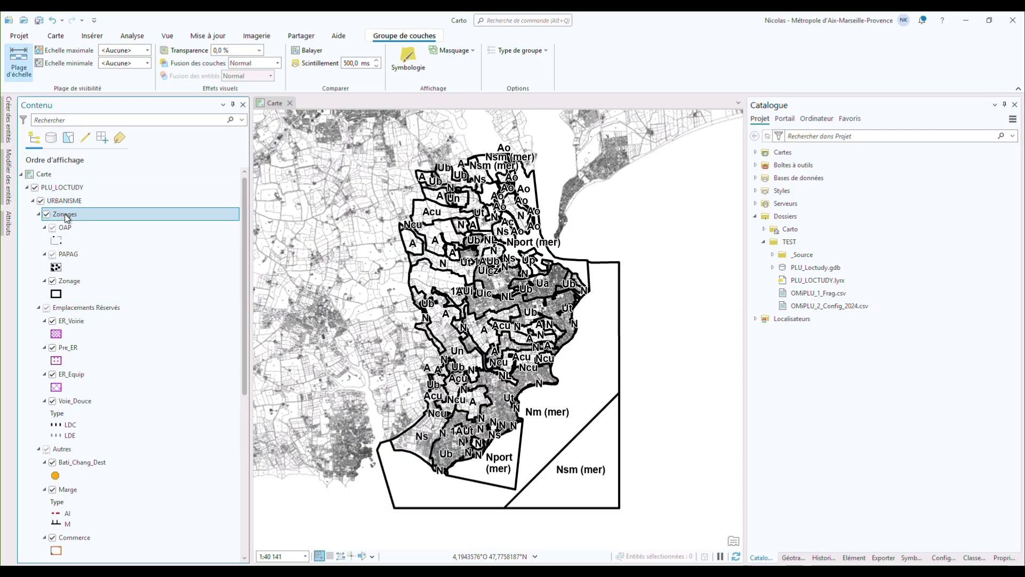
pyautogui.click(65, 279)
pyautogui.click(70, 255)
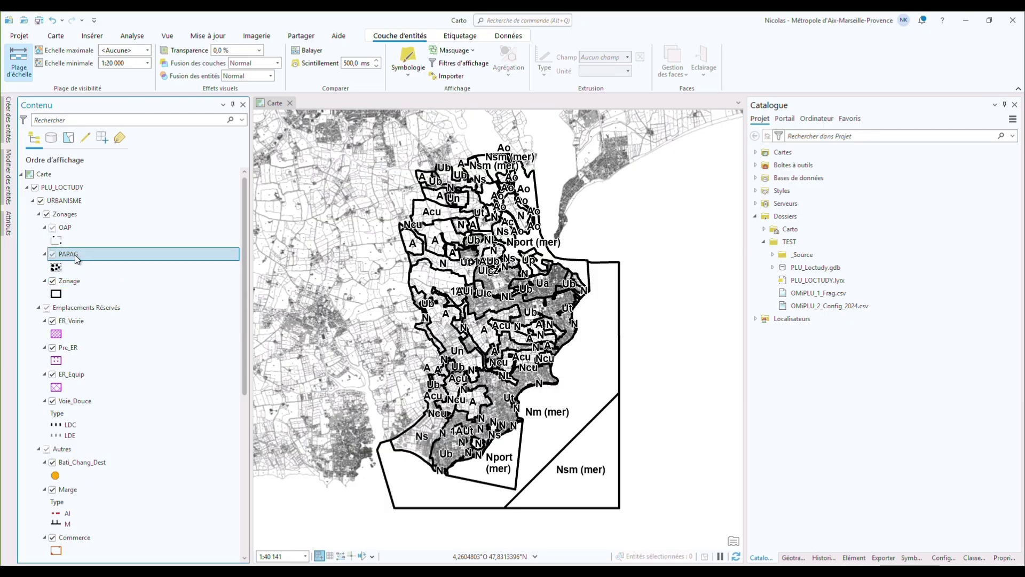
pyautogui.click(65, 229)
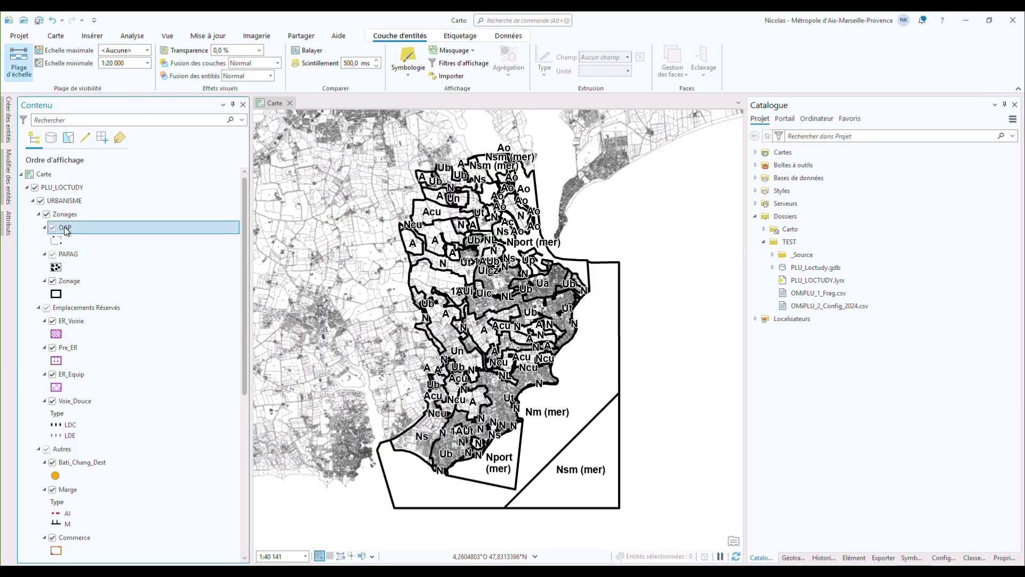
pyautogui.click(66, 257)
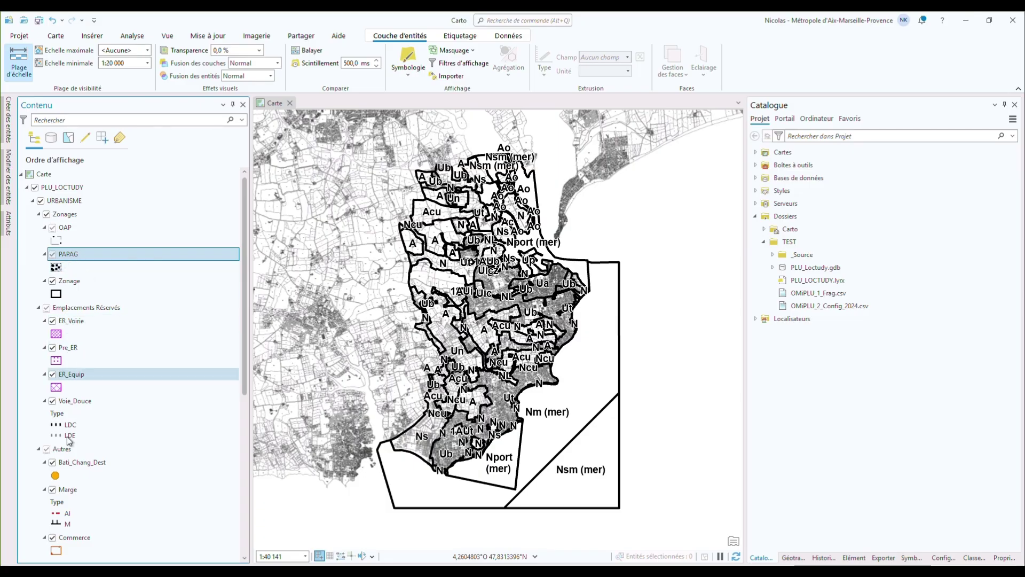
pyautogui.click(78, 466)
pyautogui.scroll(-1, 81, 504)
pyautogui.scroll(-1, 81, 504)
pyautogui.click(72, 439)
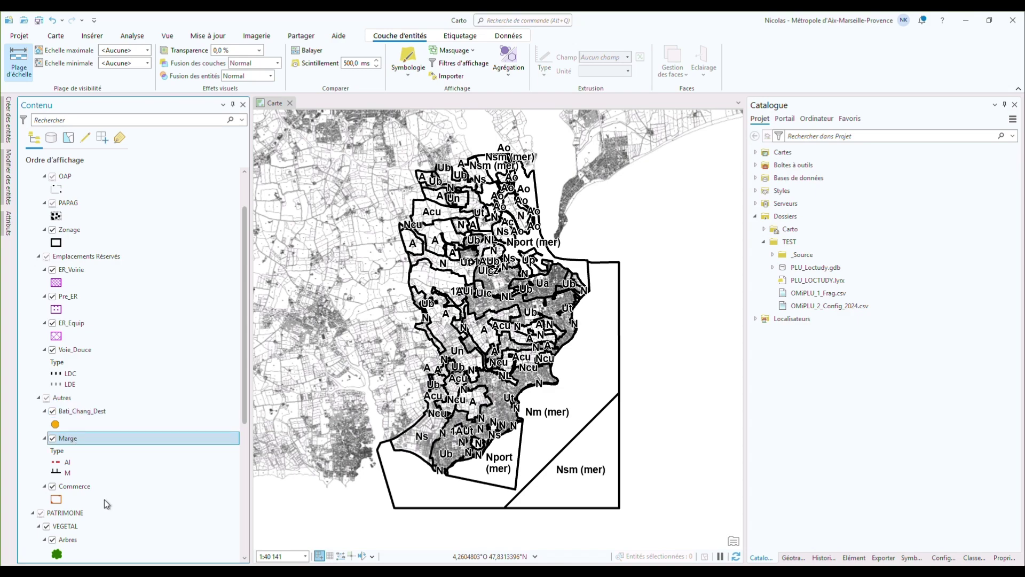
pyautogui.scroll(-6, 84, 509)
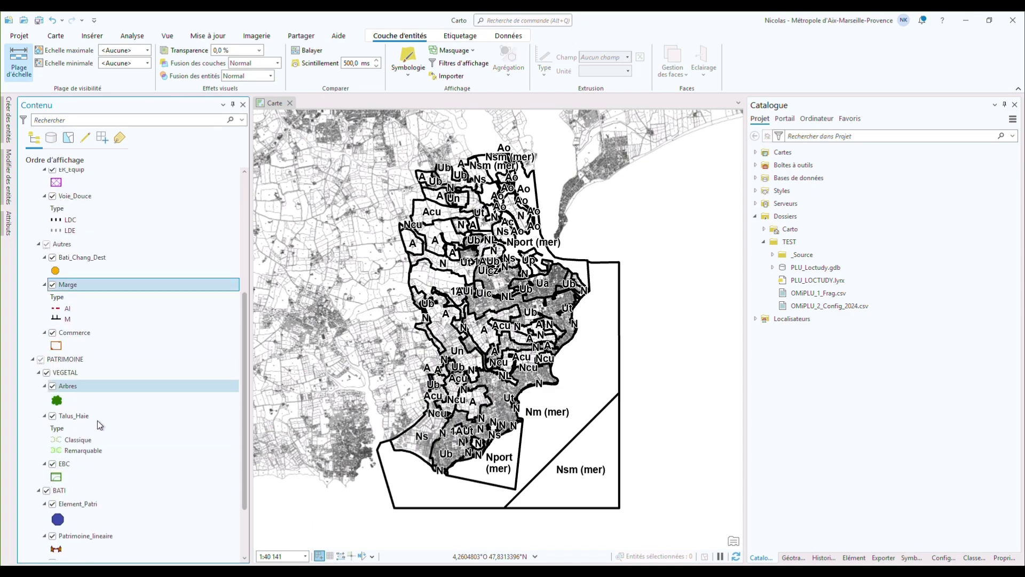
pyautogui.scroll(-3, 92, 488)
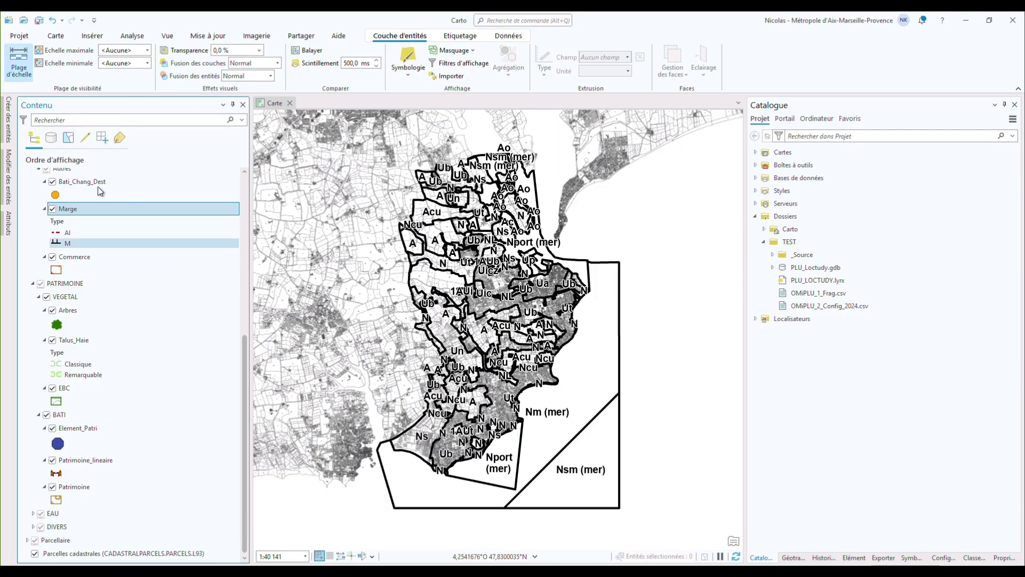
# View the layers by data source, return to drawing order, and expand the PLU_Loctudy.gdb geodatabase in the TEST folder
pyautogui.click(50, 137)
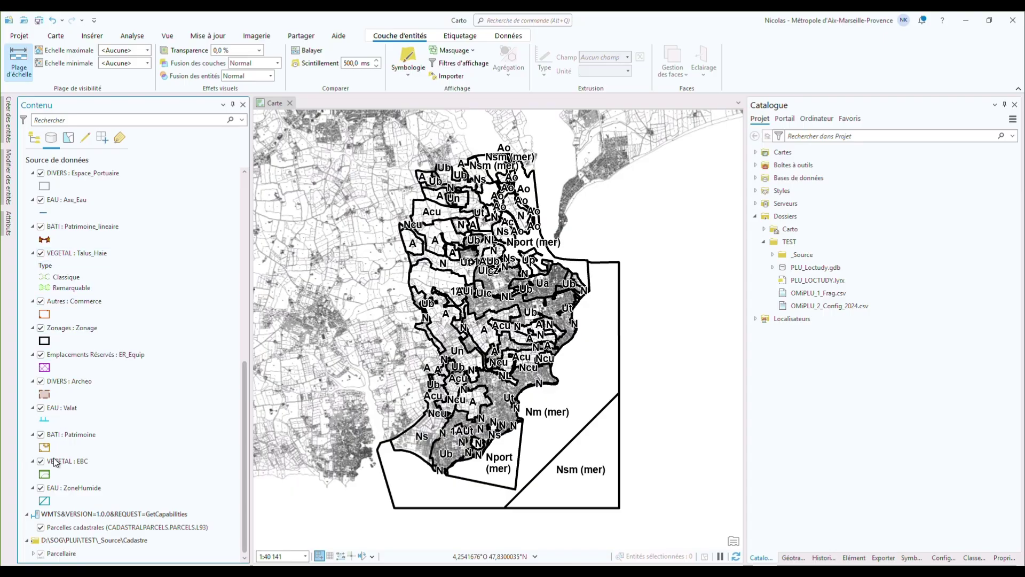
pyautogui.click(34, 138)
pyautogui.click(772, 267)
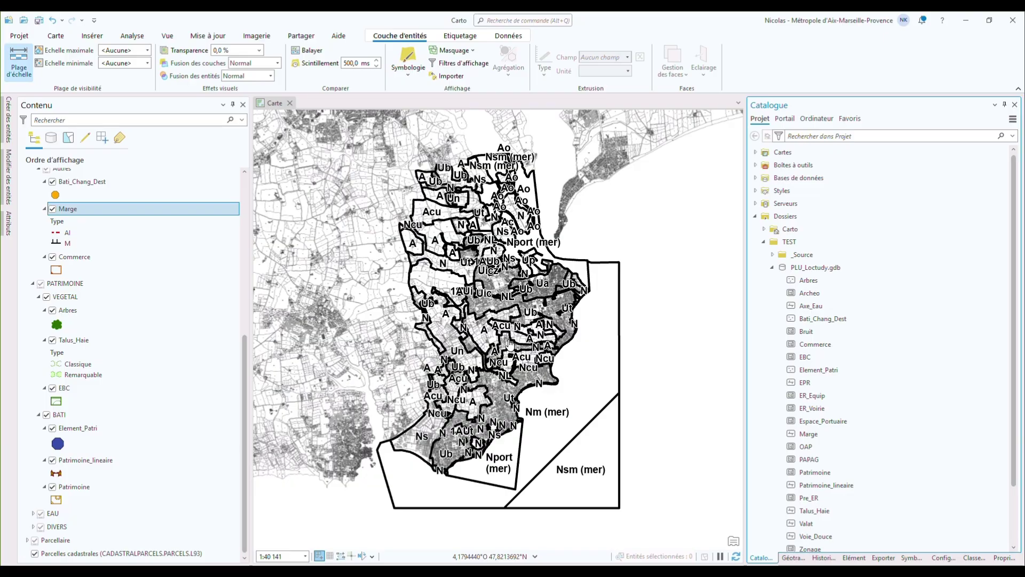
# Examine the zone_plu and version fields in the Zonage layer's attribute table and close the table
pyautogui.scroll(5, 169, 296)
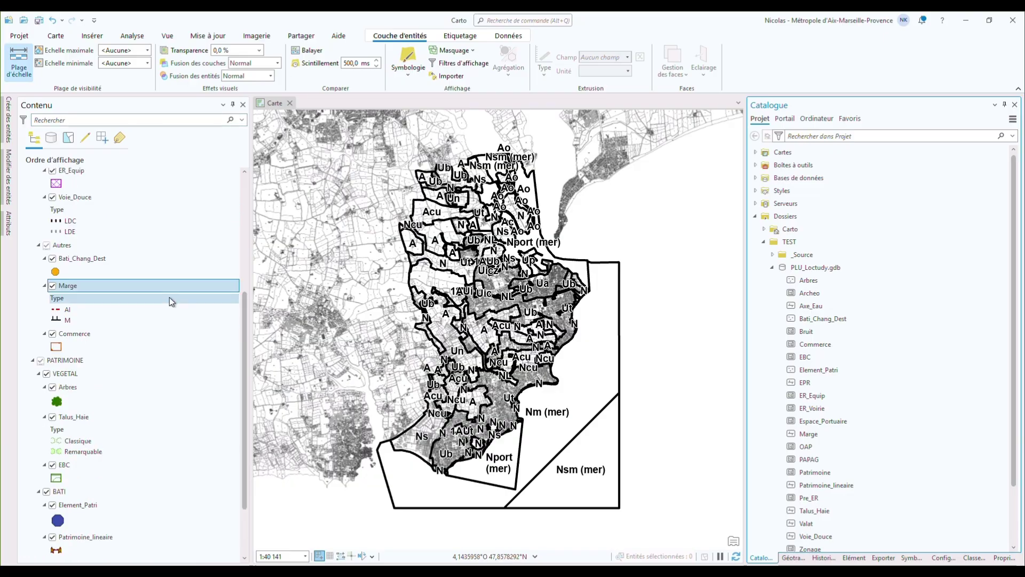
pyautogui.scroll(4, 101, 267)
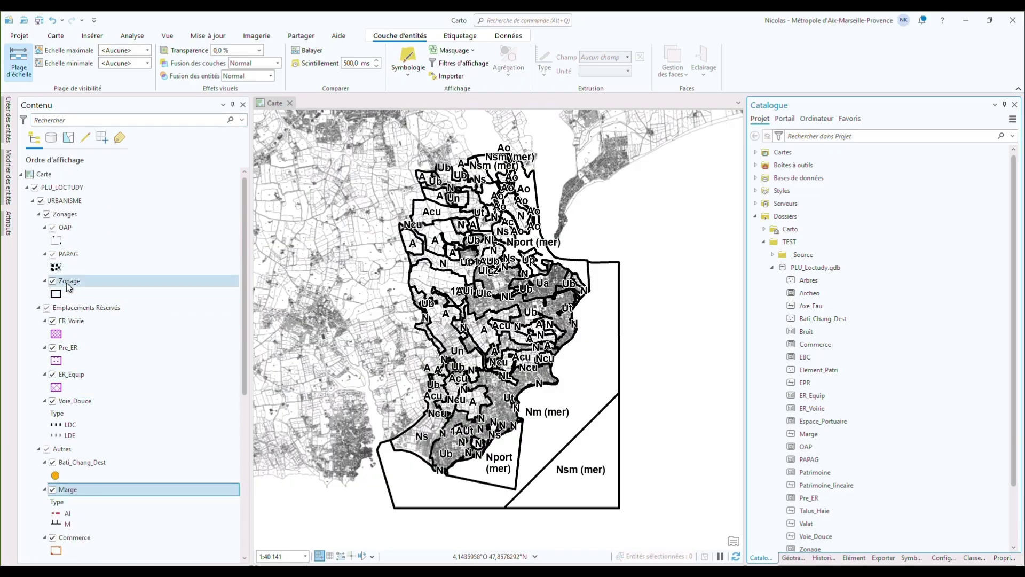
pyautogui.rightClick(68, 283)
pyautogui.click(97, 246)
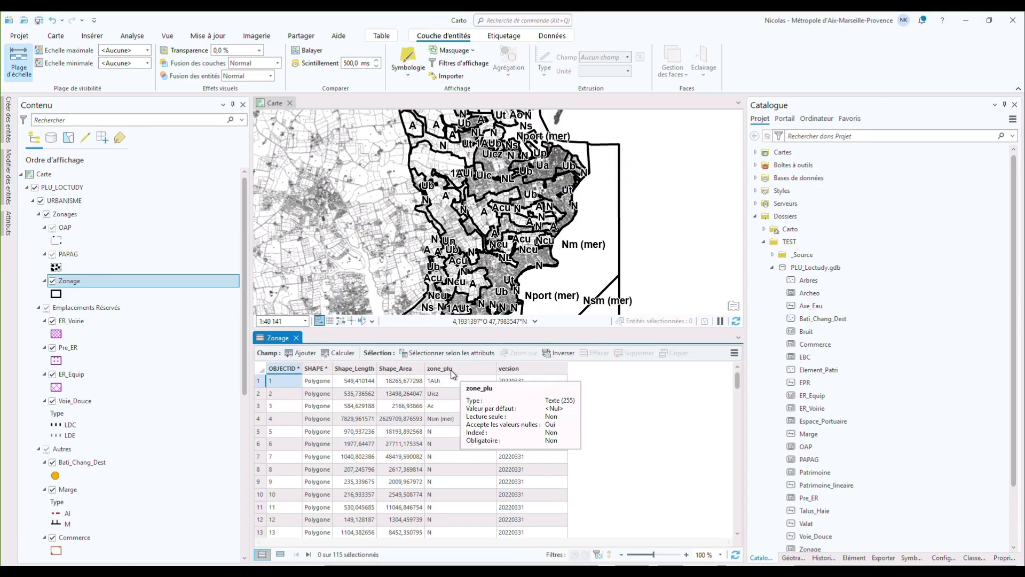
pyautogui.click(457, 371)
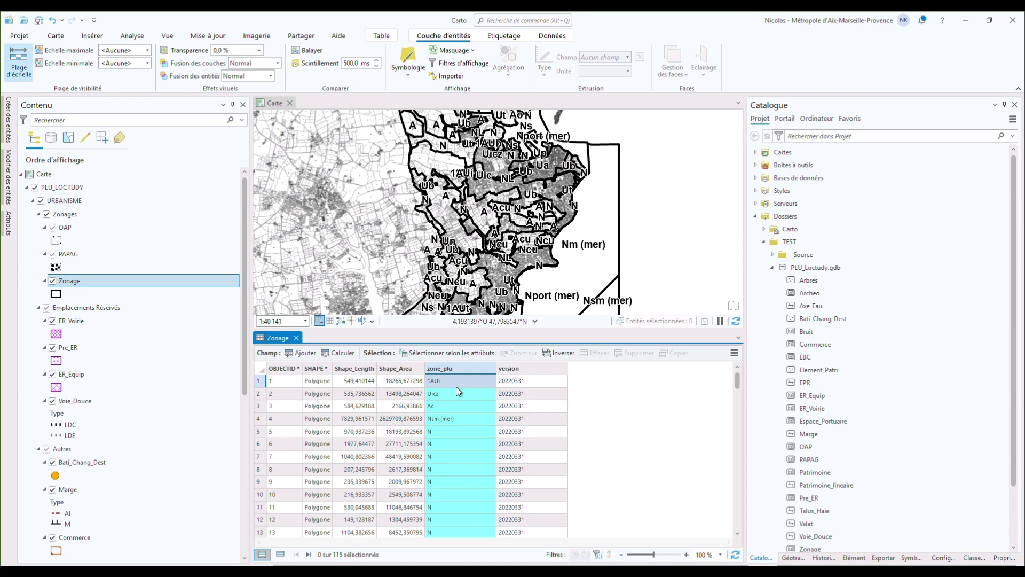
pyautogui.click(518, 369)
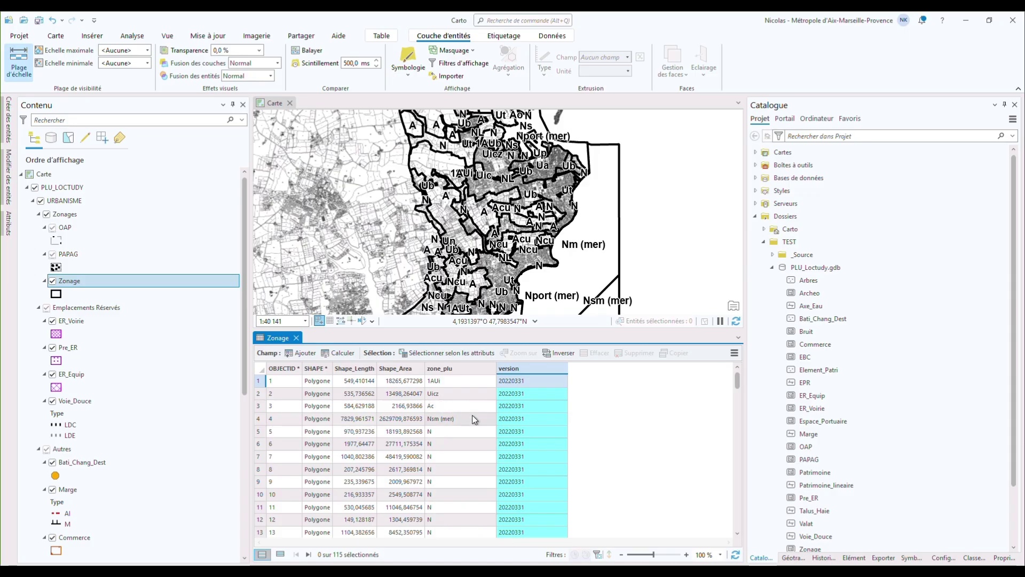
pyautogui.click(297, 338)
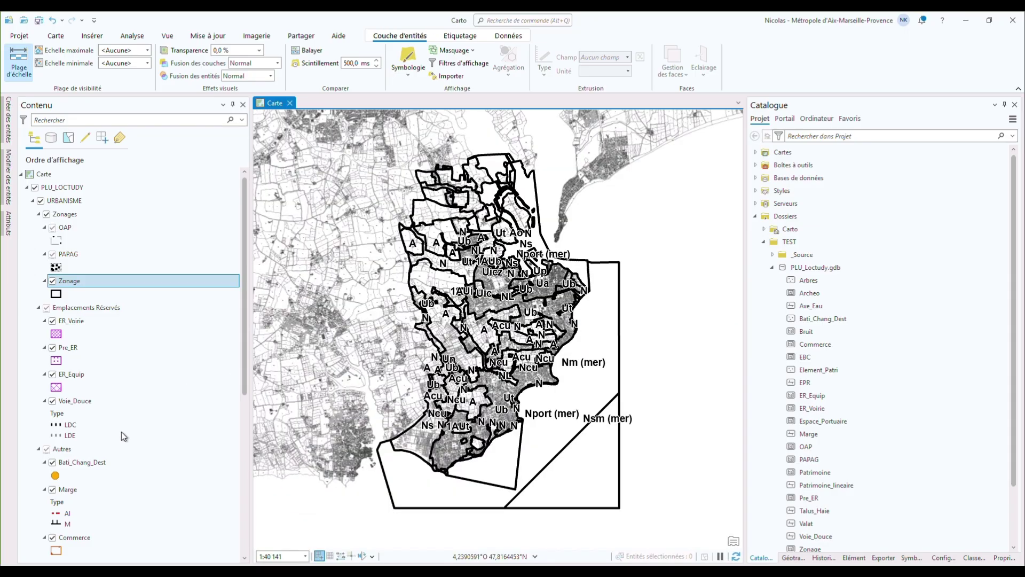
# Examine the ER_Equip layer's attribute table and leave it open below the map
pyautogui.rightClick(70, 376)
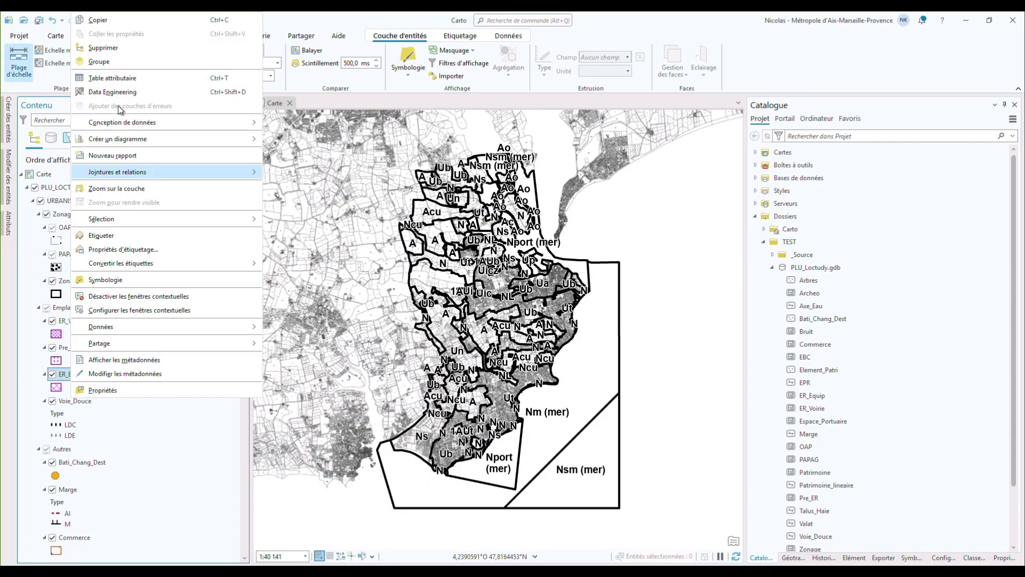
pyautogui.click(133, 79)
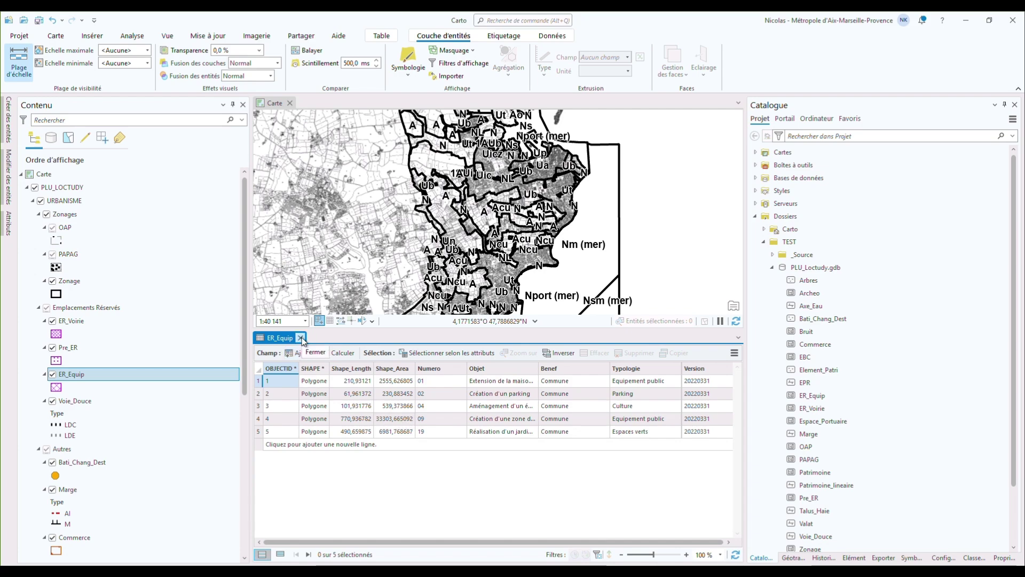
pyautogui.click(301, 338)
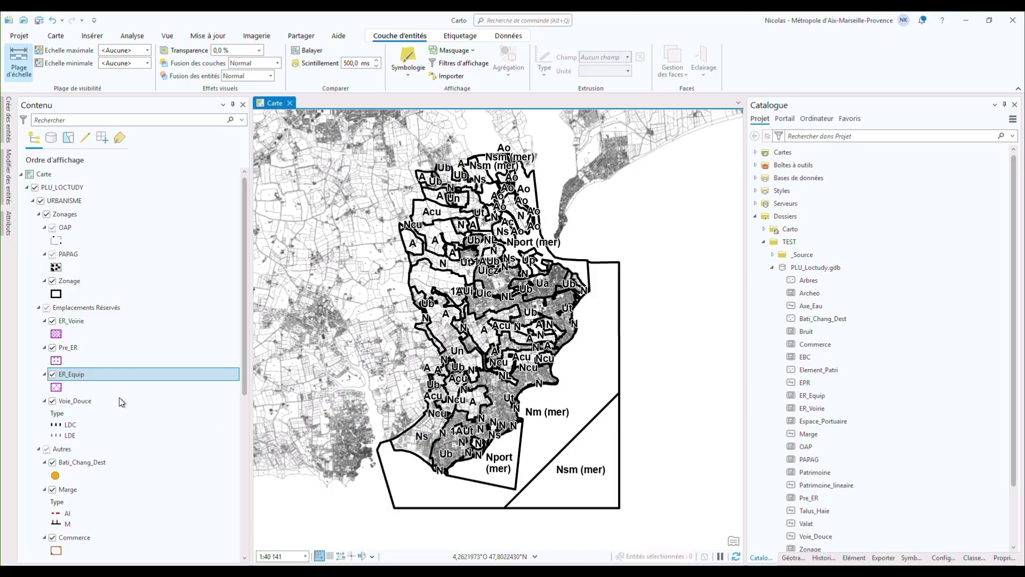
pyautogui.rightClick(72, 375)
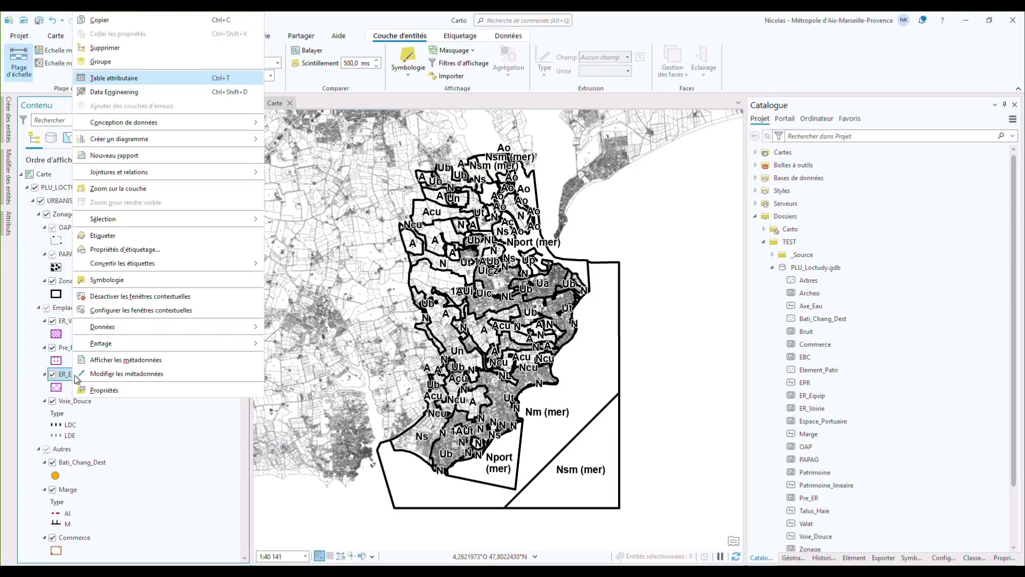
pyautogui.click(101, 79)
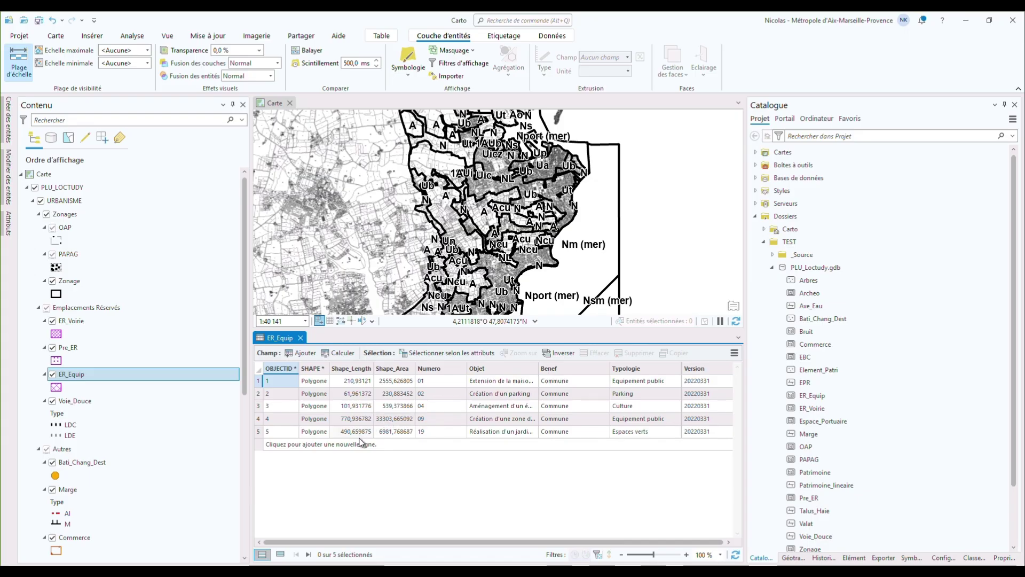
# Collapse PLU_Loctudy.gdb and open the Fragmenter le PLU tool from the 1 - OMiPLU toolset of the OMiPLU toolbox
pyautogui.click(772, 268)
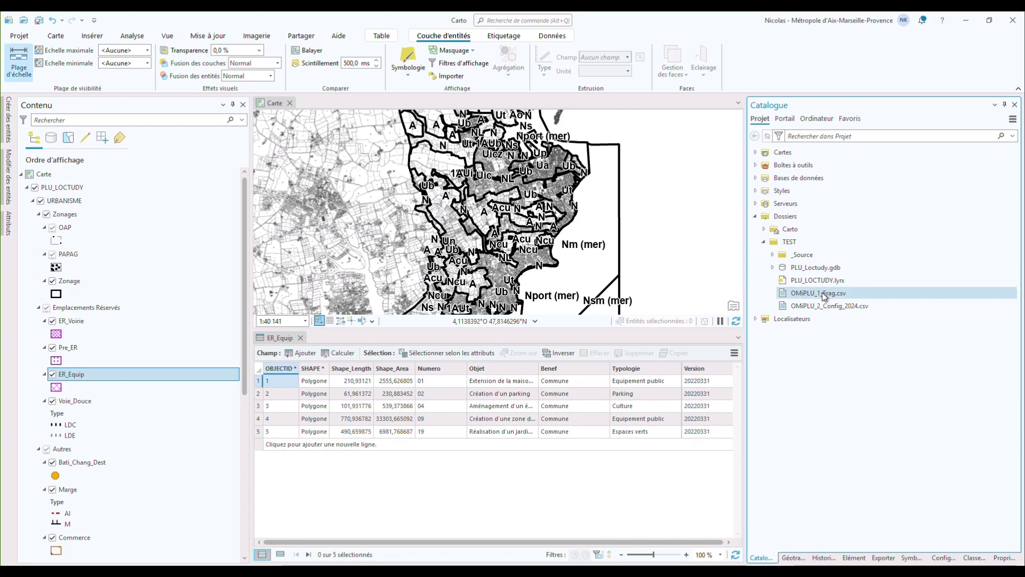
pyautogui.click(755, 165)
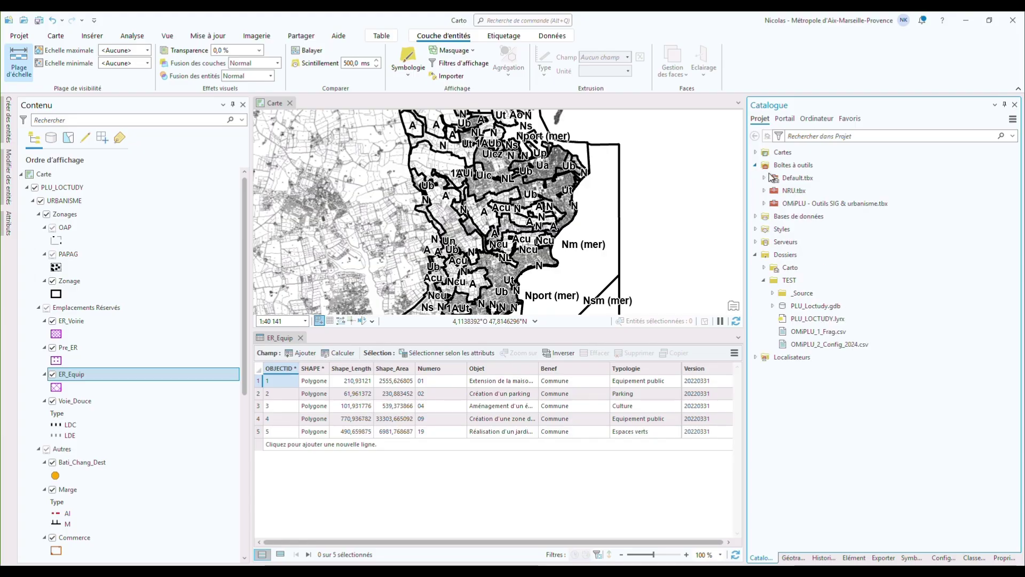
pyautogui.click(765, 204)
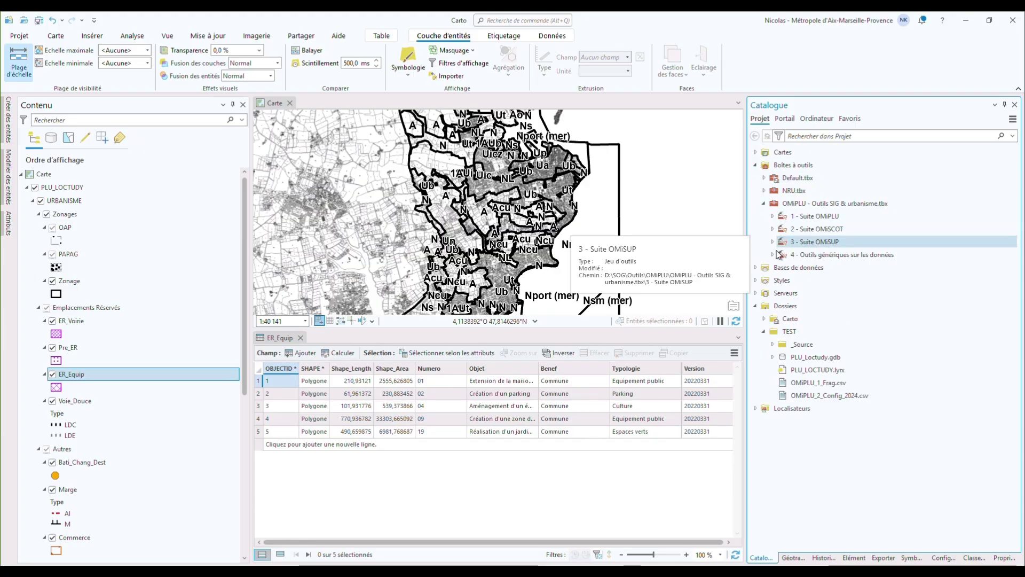
pyautogui.click(773, 216)
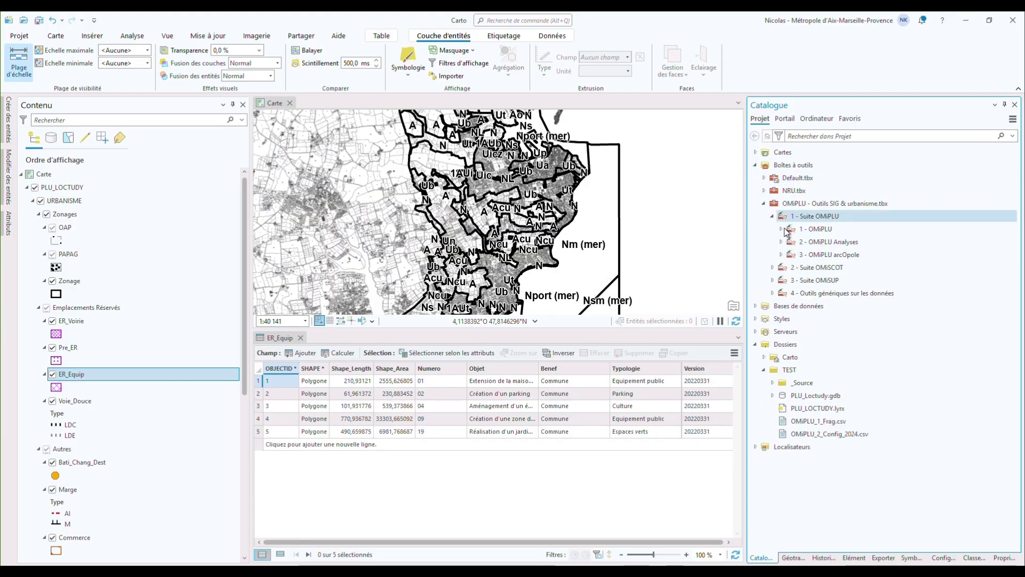
pyautogui.click(782, 229)
pyautogui.doubleClick(816, 255)
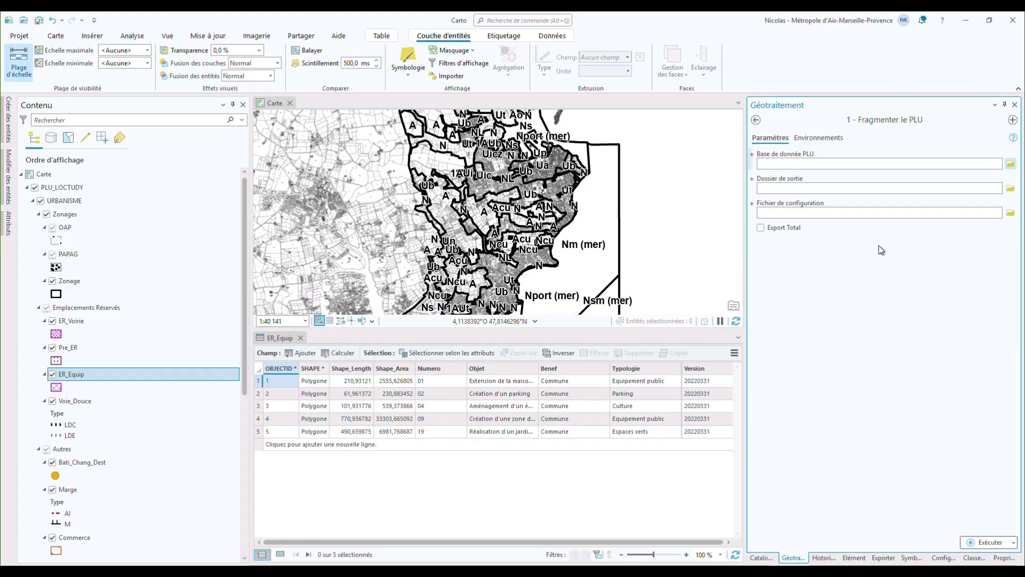
# Set the tool's PLU database to PLU_Loctudy.gdb from the TEST project folder
pyautogui.click(1013, 167)
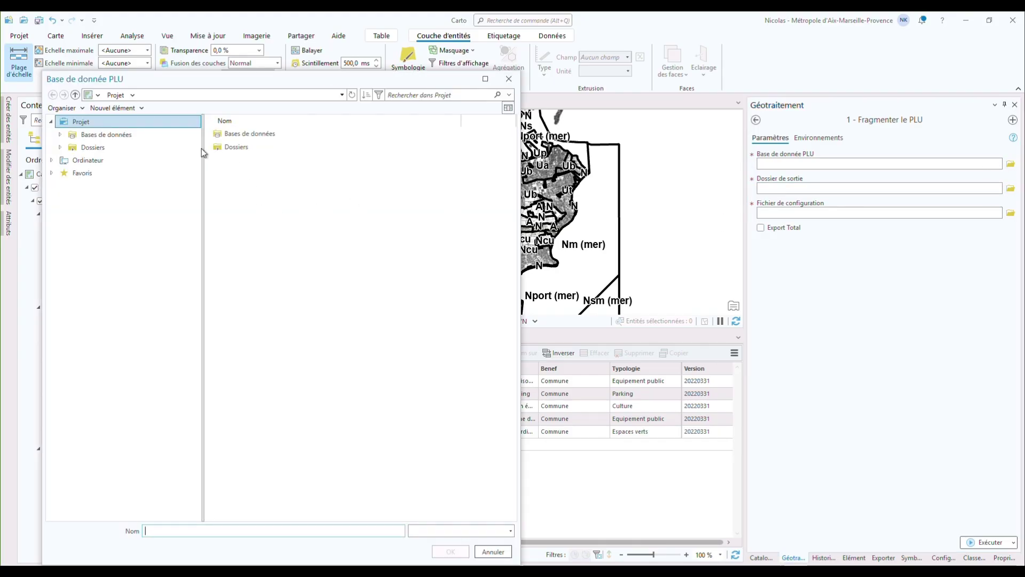
pyautogui.click(85, 146)
pyautogui.click(233, 150)
pyautogui.doubleClick(234, 149)
pyautogui.click(244, 147)
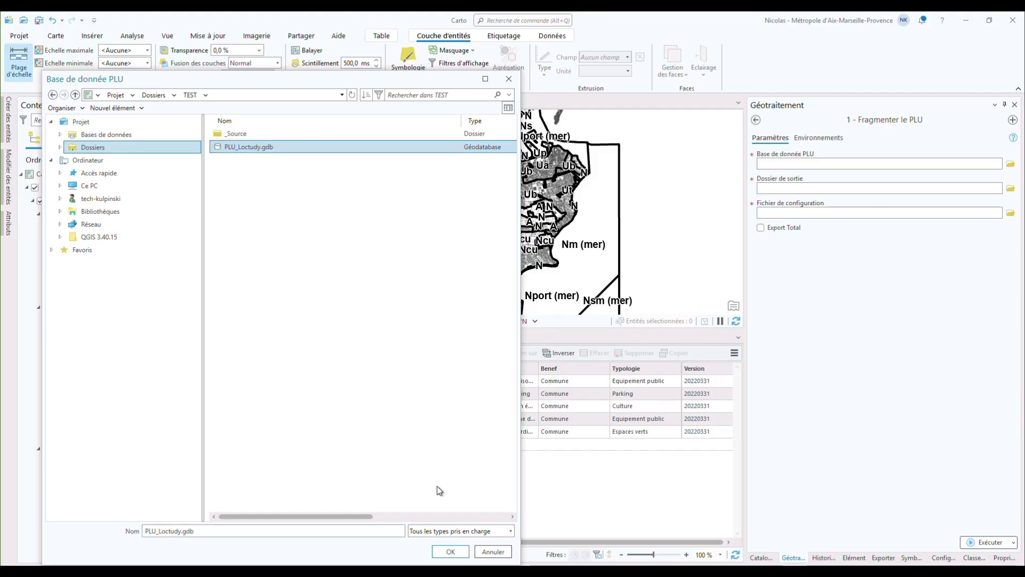
pyautogui.click(450, 552)
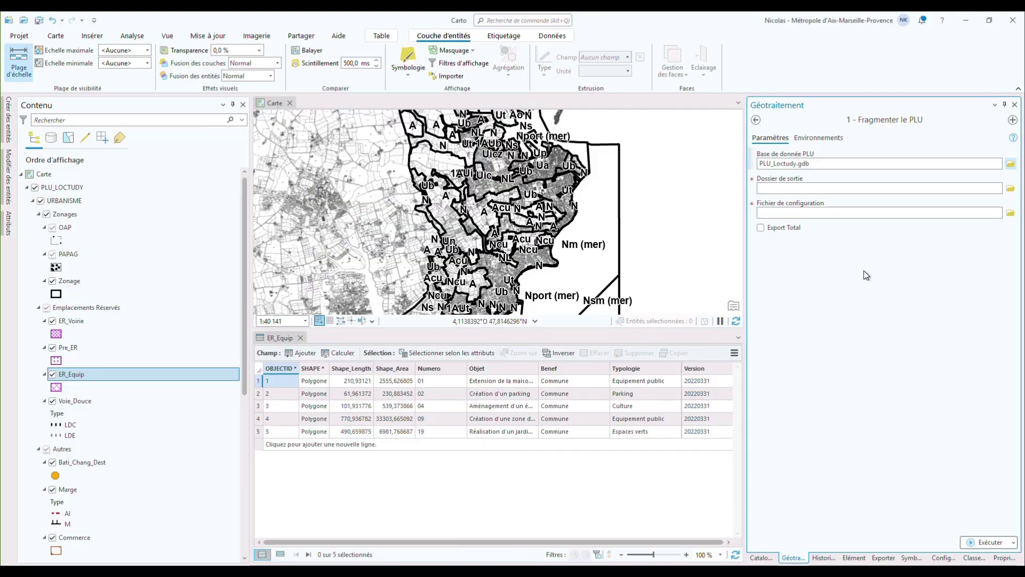
# Set the tool's output folder to the TEST project folder
pyautogui.click(1011, 188)
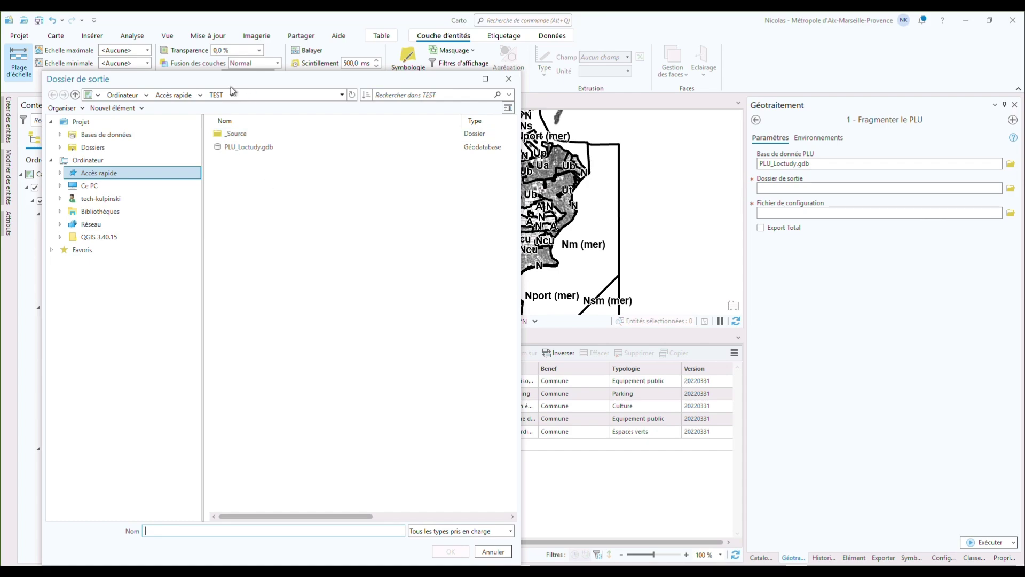
pyautogui.click(121, 149)
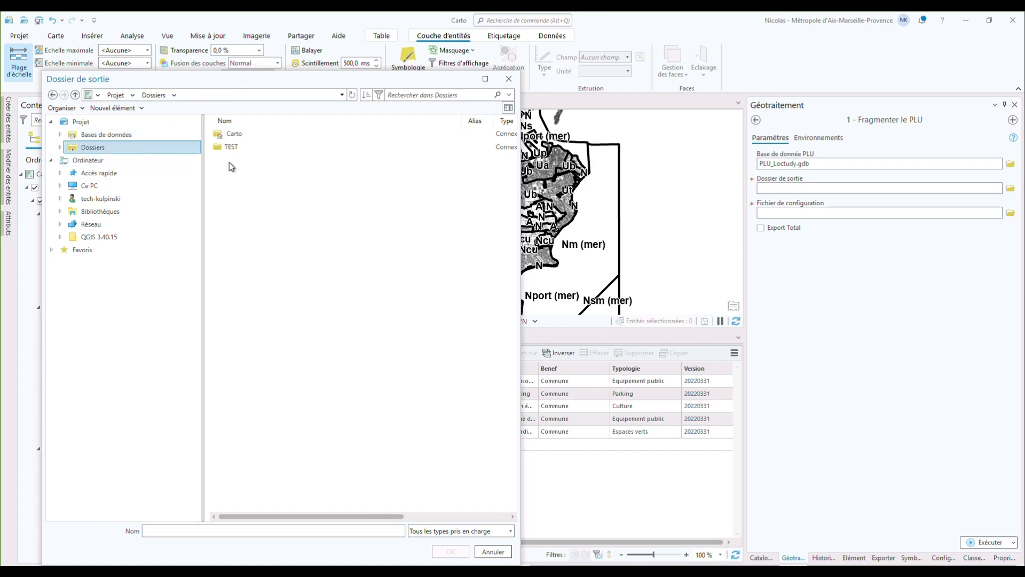
pyautogui.click(235, 147)
pyautogui.click(458, 554)
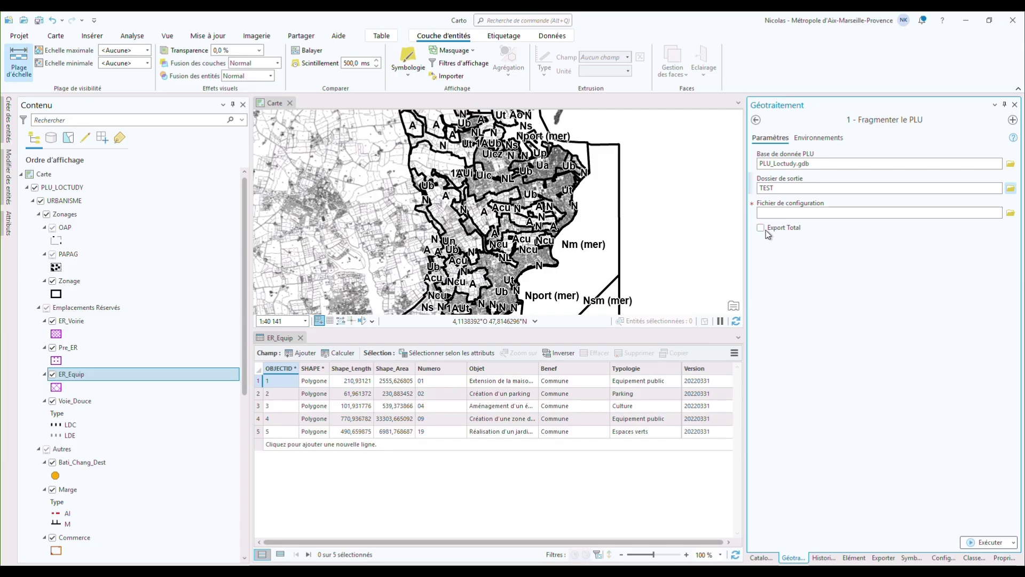
# Try to set the tool's configuration file to OMiPLU_1_Frag.csv from the TEST folder
pyautogui.moveTo(752, 229)
pyautogui.click(1009, 214)
pyautogui.click(231, 145)
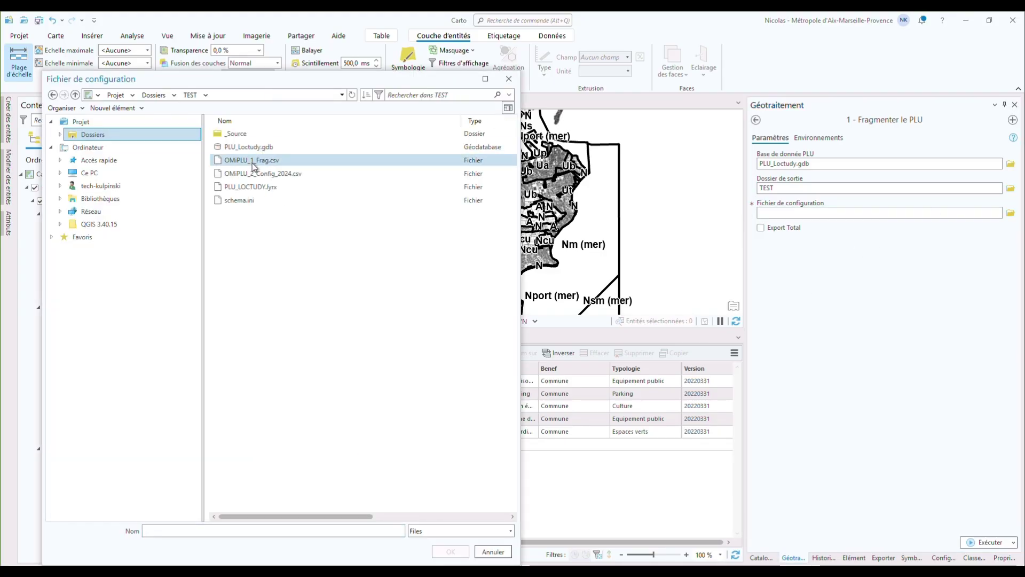
pyautogui.click(260, 162)
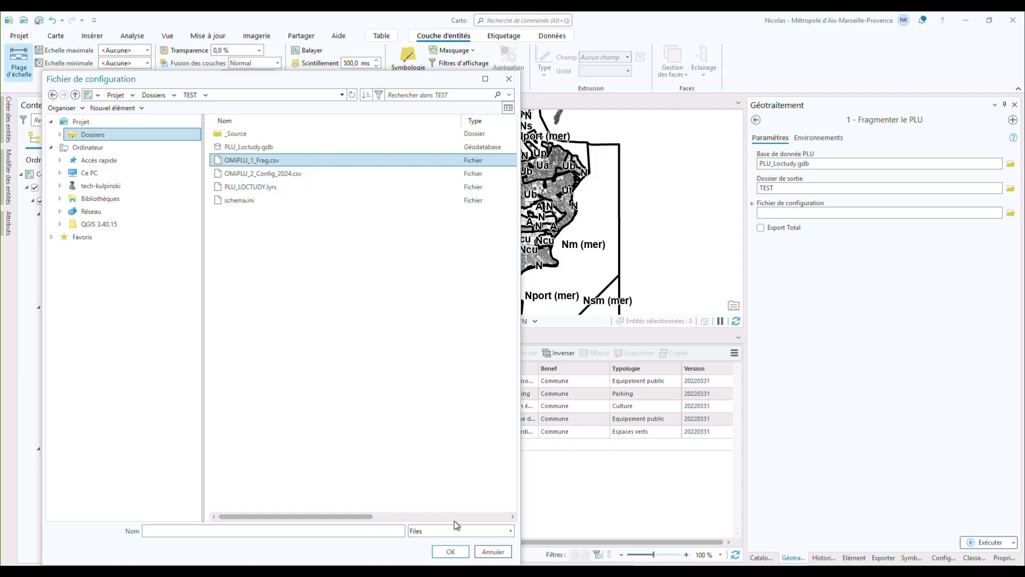
pyautogui.click(450, 551)
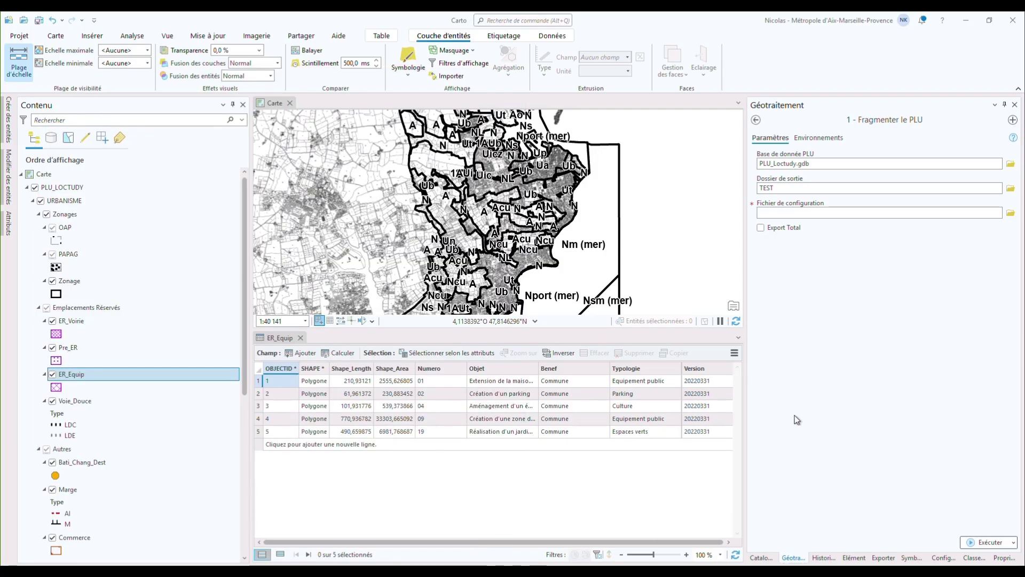
pyautogui.moveTo(130, 563)
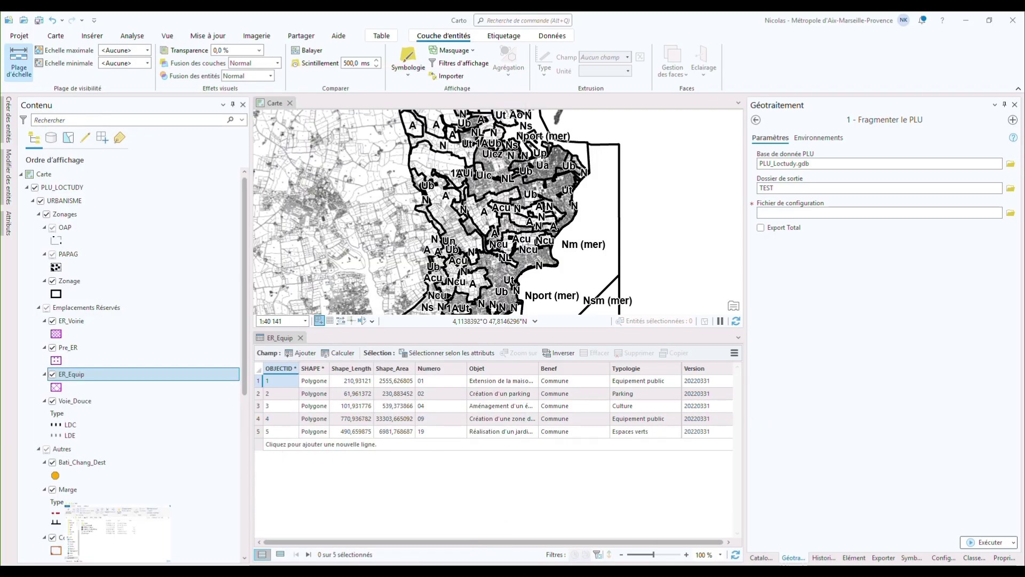
# Switch to OMiPLU_1_Frag.csv in Modern CSV and examine the Zonage and OAP rows, including their SQL queries and output layers
pyautogui.click(232, 526)
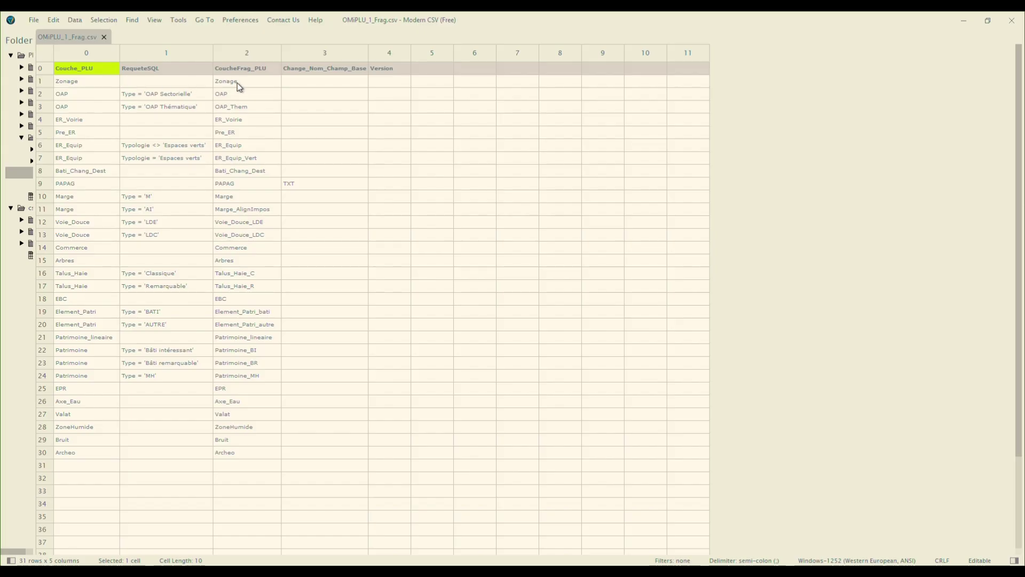
pyautogui.click(89, 83)
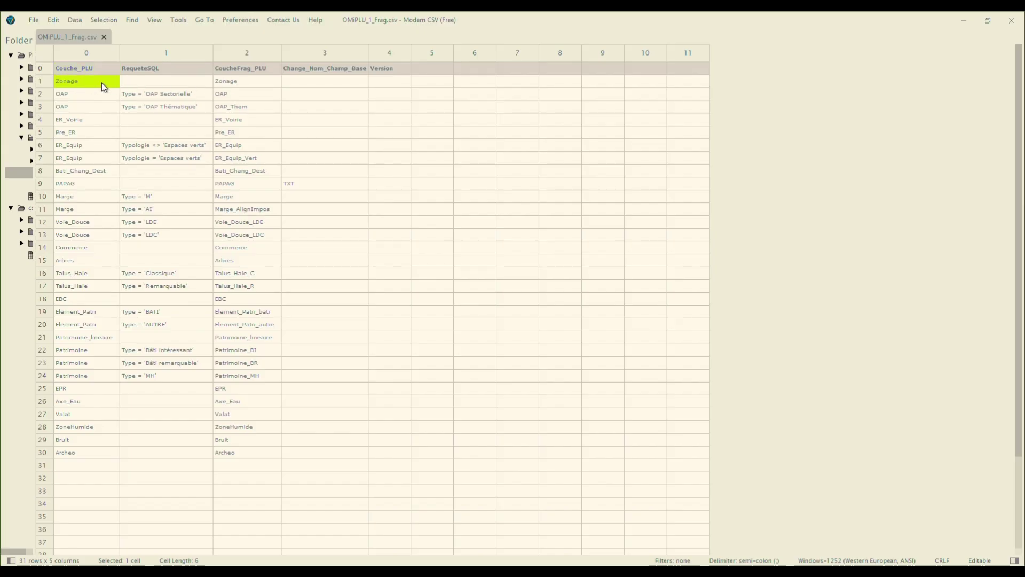
pyautogui.click(242, 82)
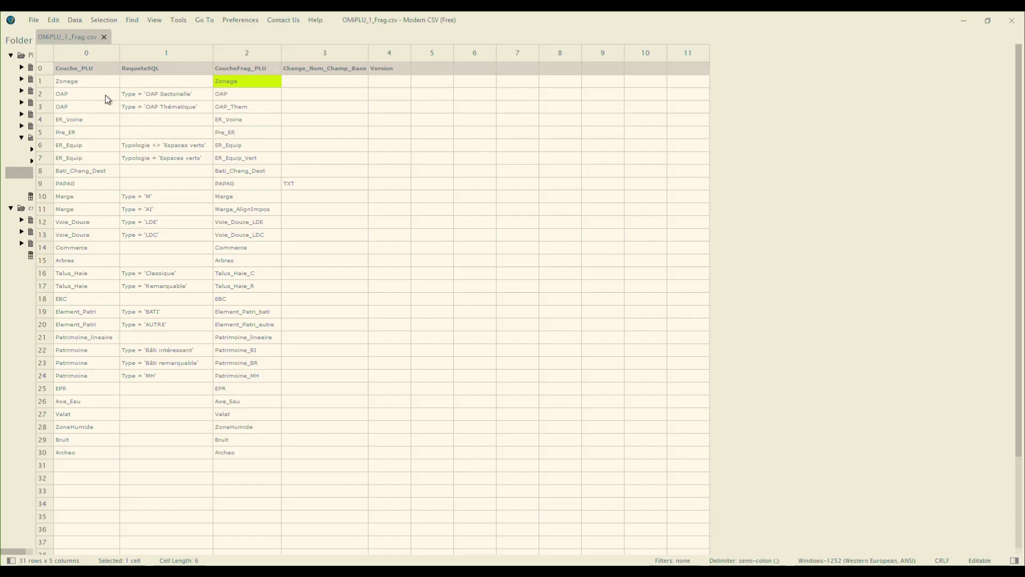
pyautogui.click(65, 93)
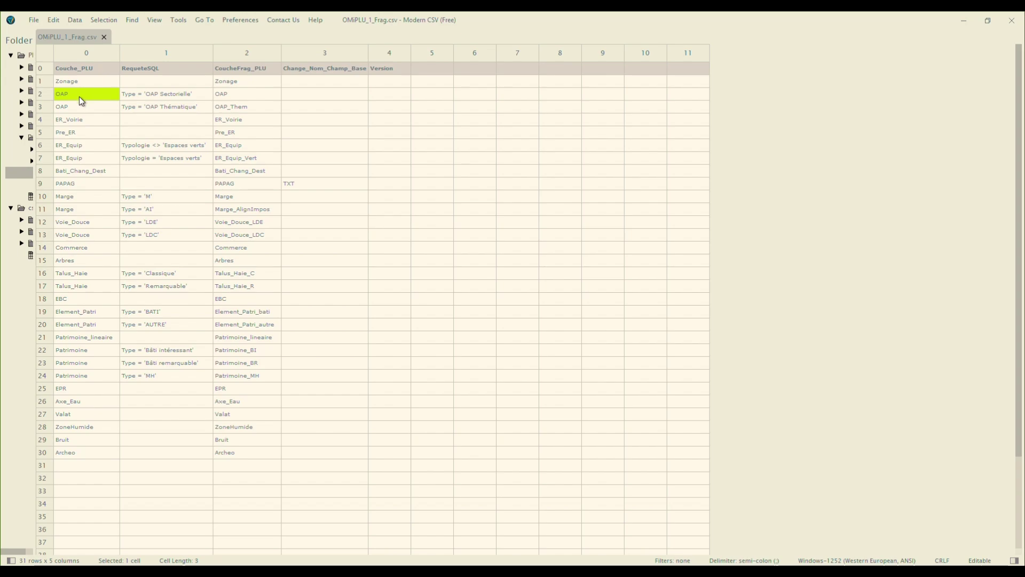
pyautogui.moveTo(79, 96); pyautogui.dragTo(83, 104)
pyautogui.click(167, 95)
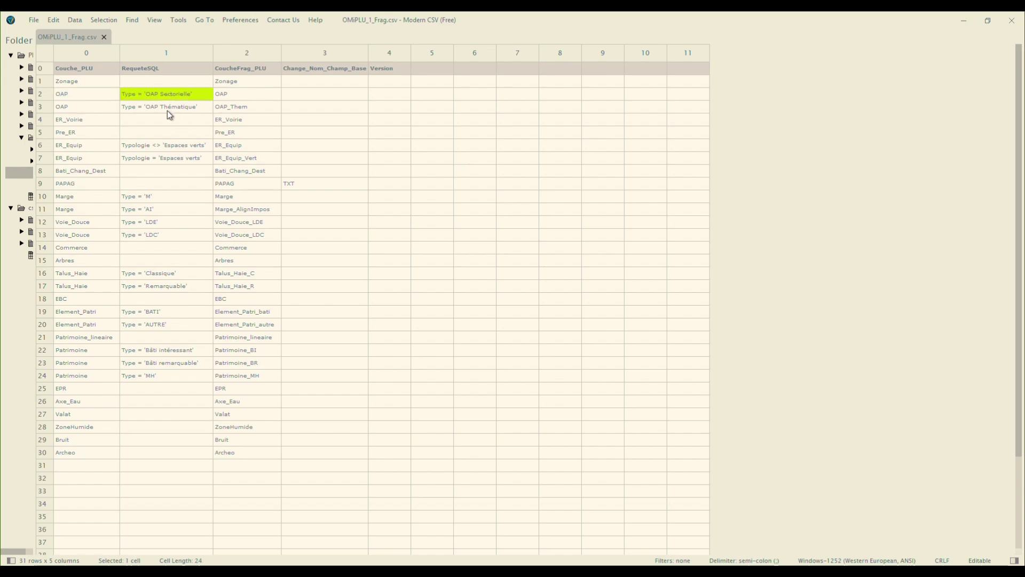
pyautogui.click(232, 95)
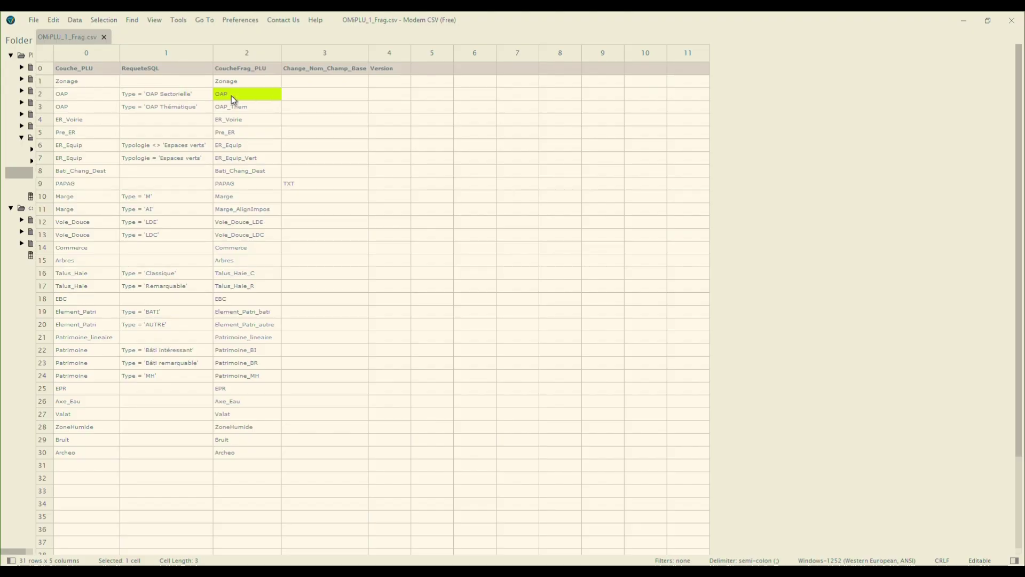
pyautogui.click(150, 110)
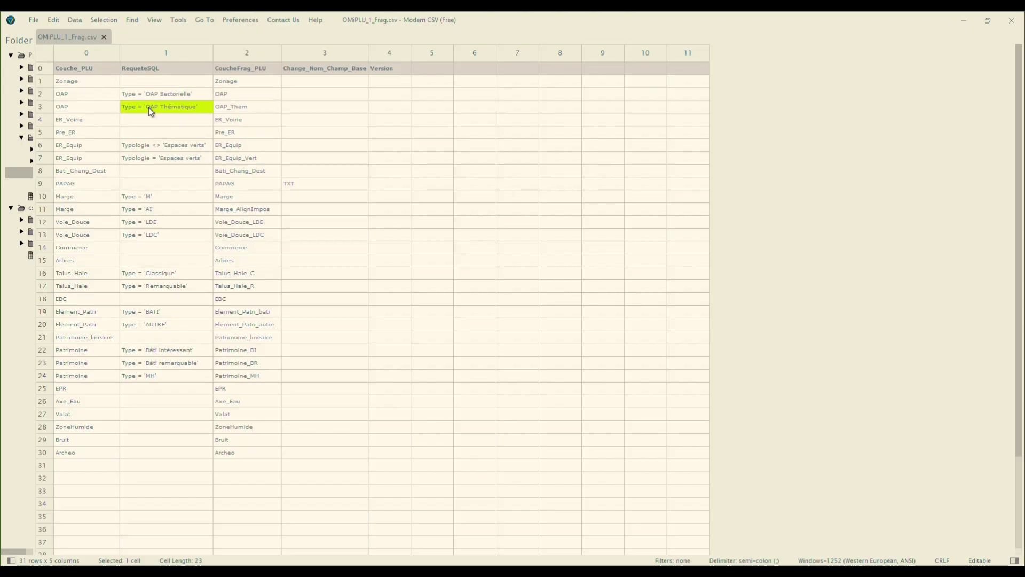
pyautogui.click(242, 109)
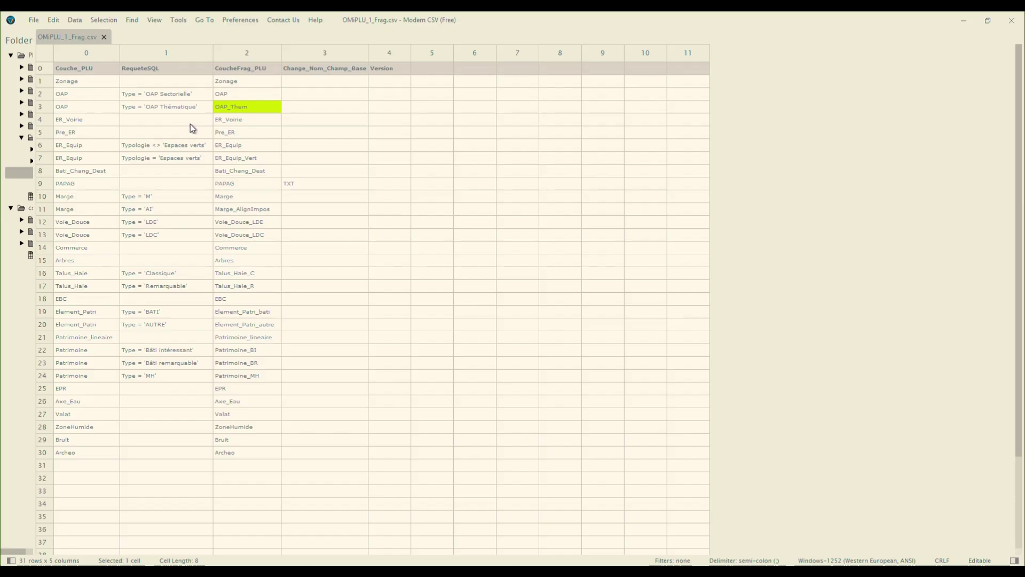
# Examine the configuration rows for ER_Voirie, Pre_ER, ER_Equip, Marge and Voie_Douce, comparing source layers, SQL queries and output layers
pyautogui.click(79, 120)
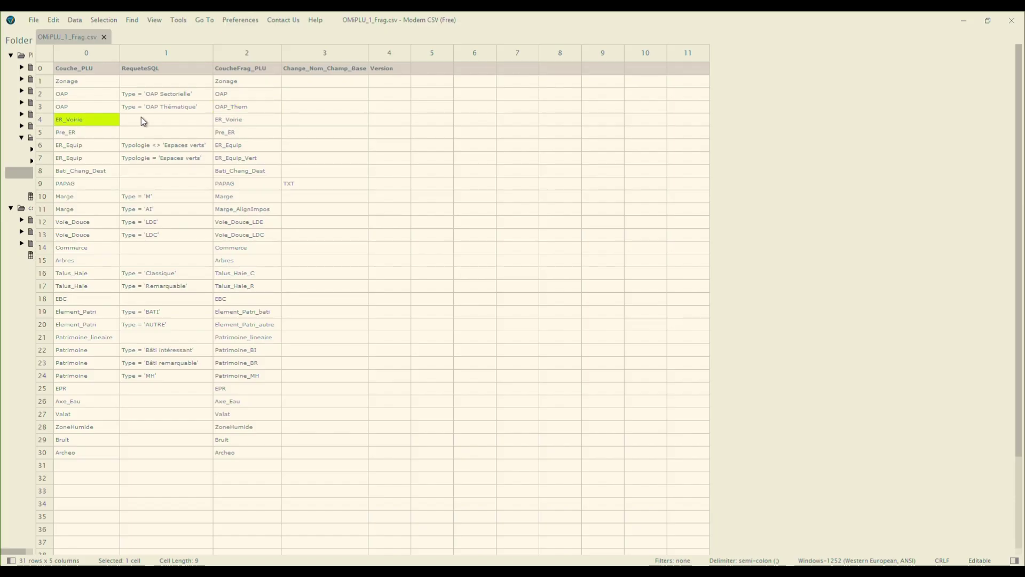
pyautogui.click(97, 132)
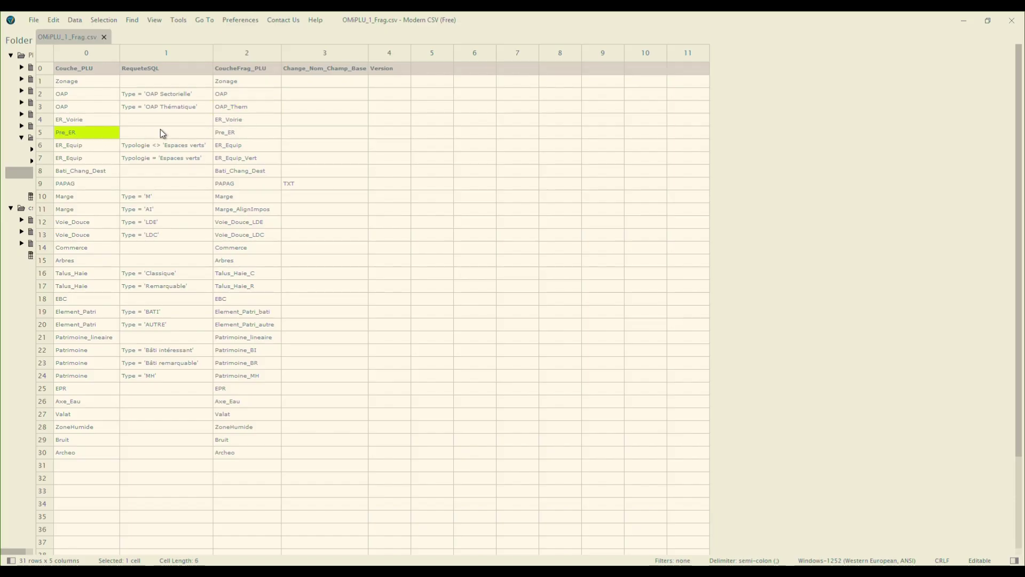
pyautogui.click(90, 145)
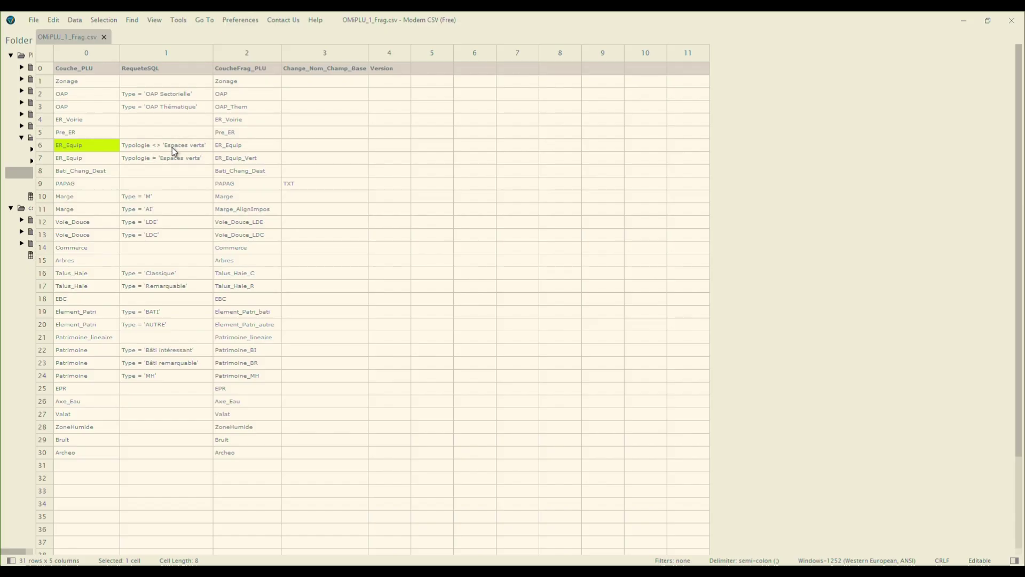
pyautogui.click(247, 147)
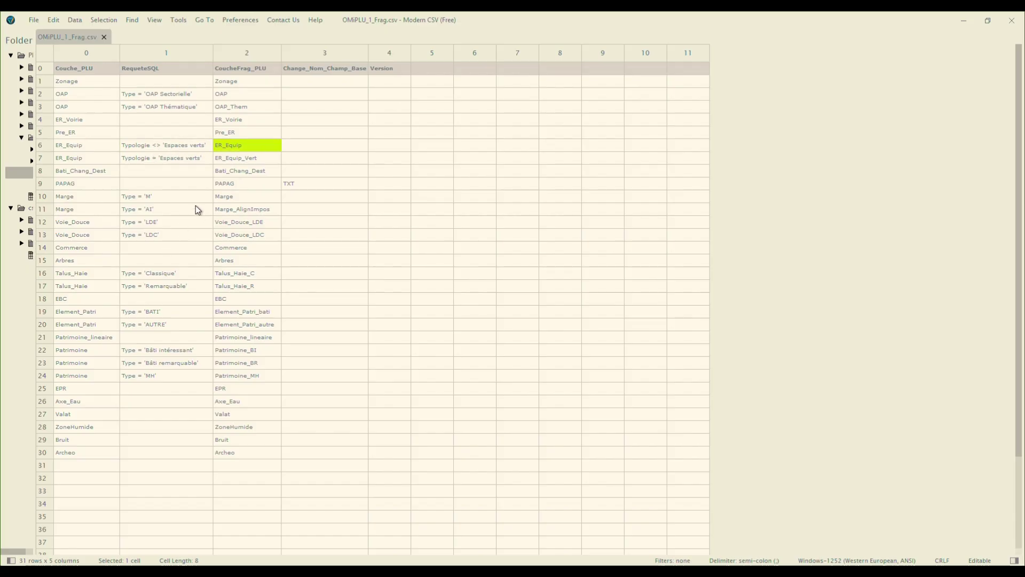
pyautogui.click(87, 158)
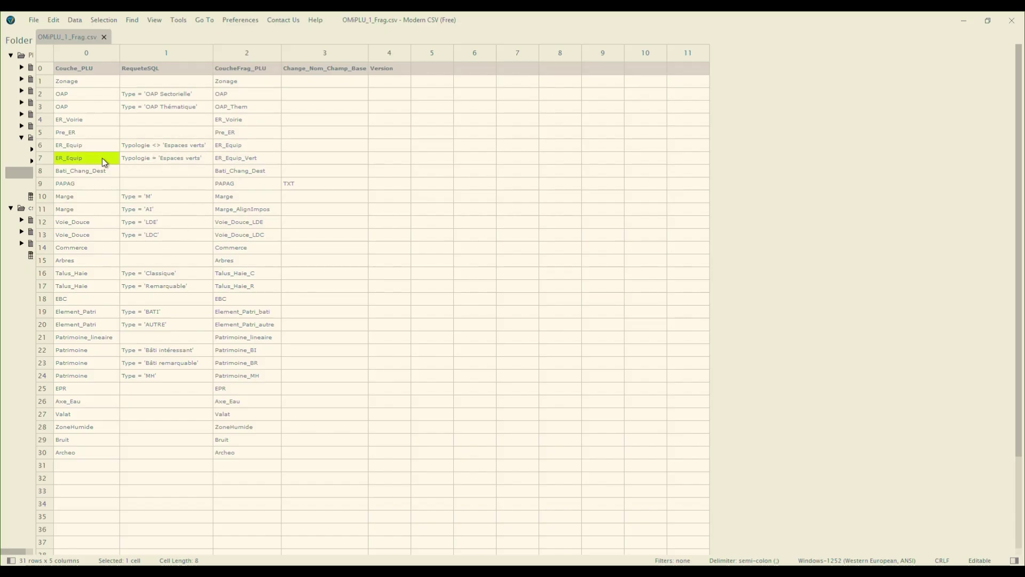
pyautogui.click(167, 161)
pyautogui.click(253, 162)
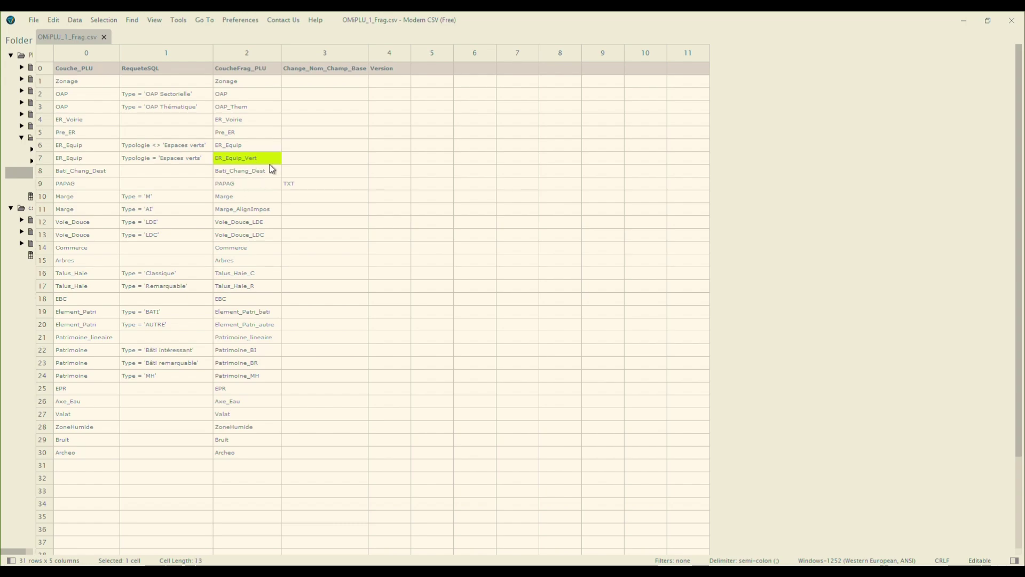
pyautogui.click(101, 198)
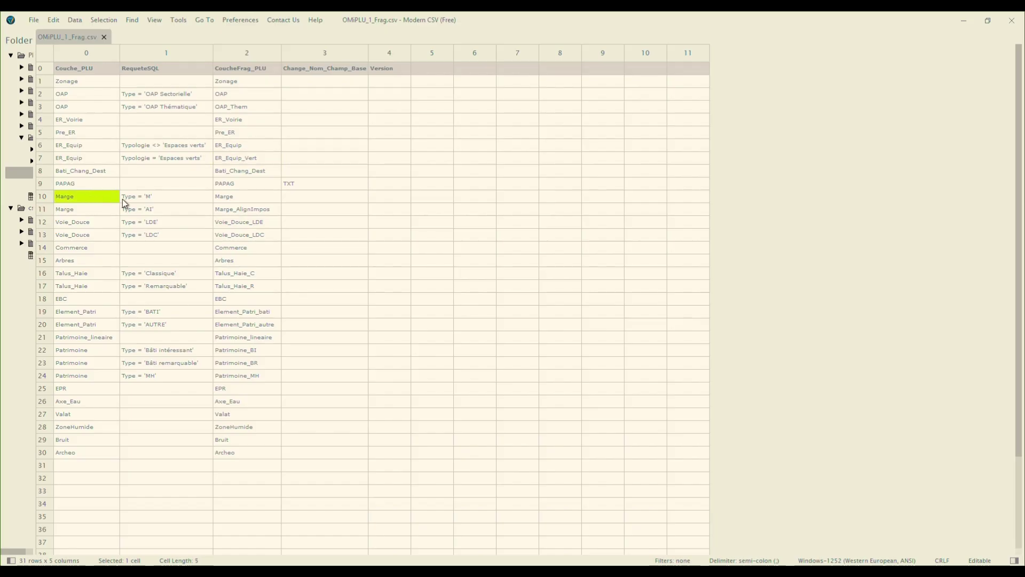
pyautogui.click(113, 222)
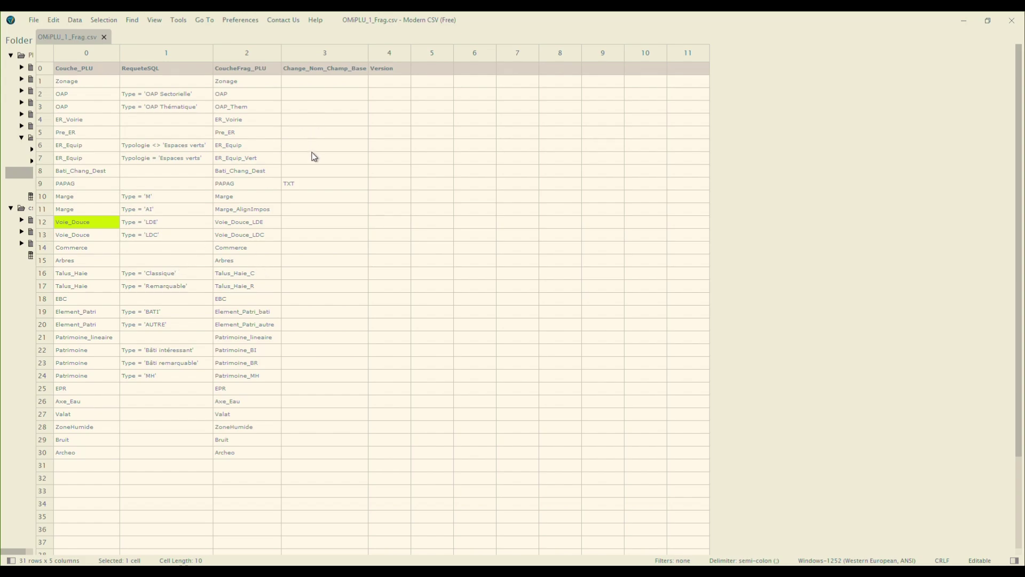
# Examine the Change_Nom_Champ_Base column and its TXT entry on the PAPAG row
pyautogui.click(323, 70)
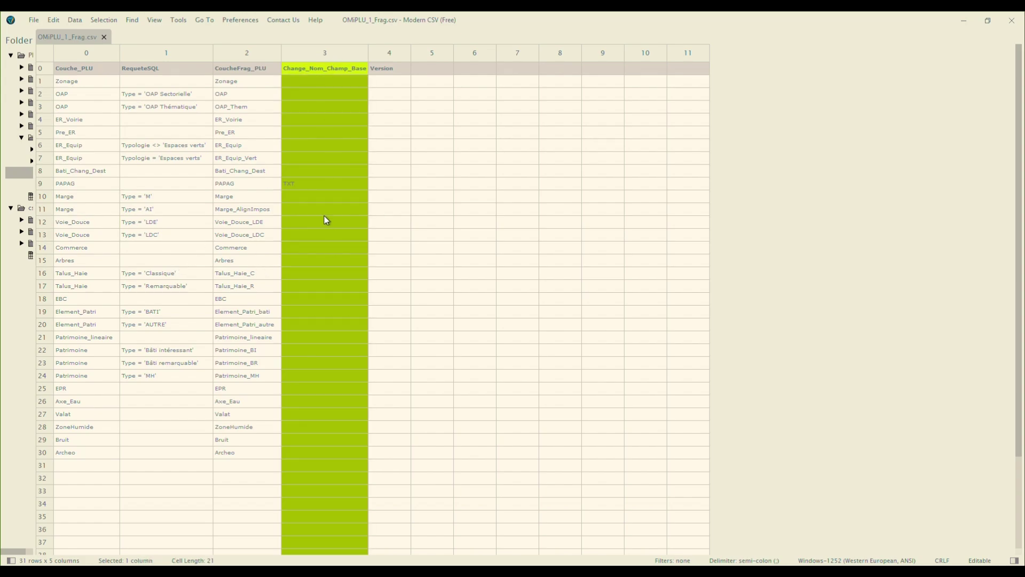
pyautogui.click(317, 182)
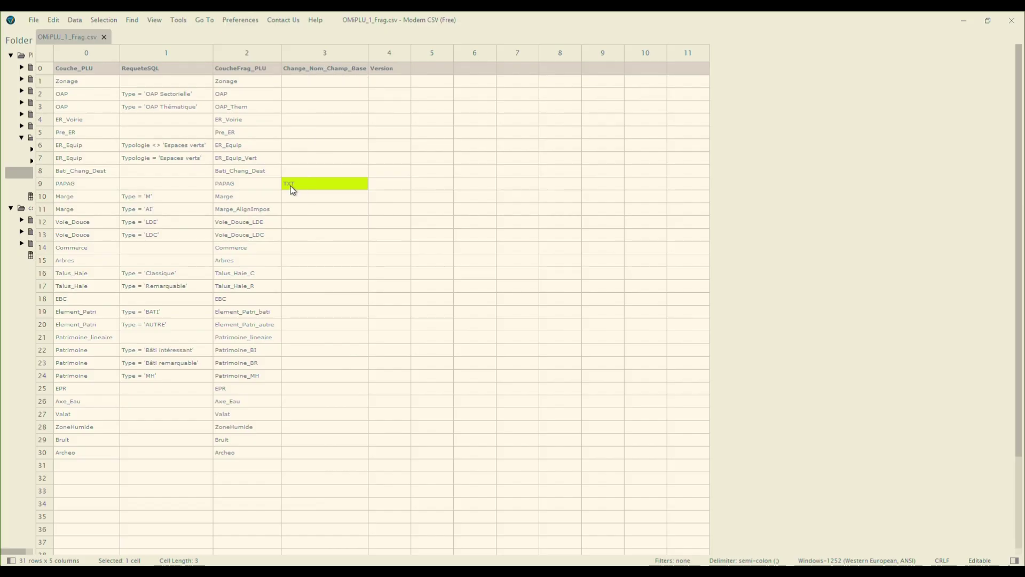
pyautogui.click(70, 182)
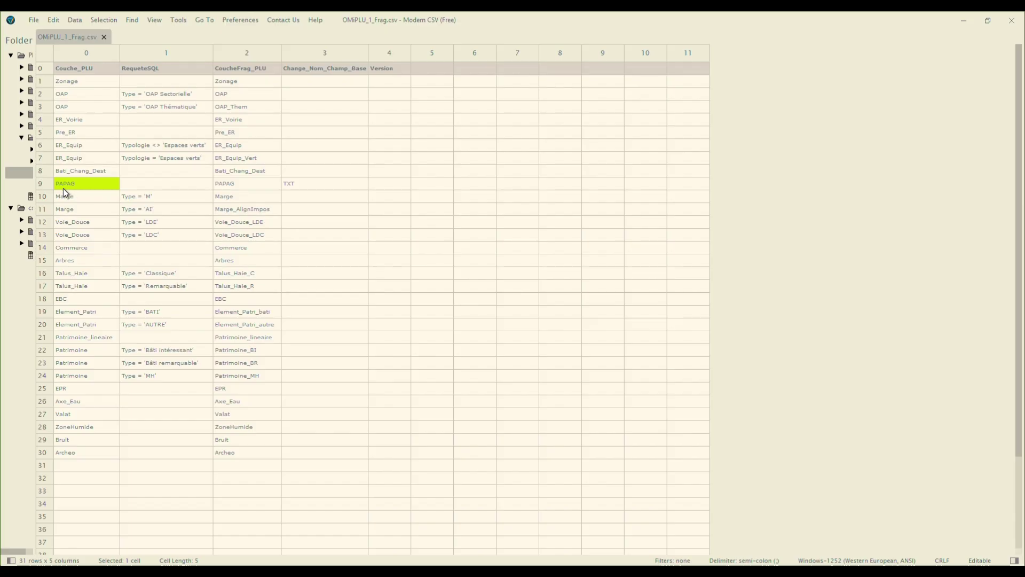
pyautogui.click(232, 184)
pyautogui.click(311, 187)
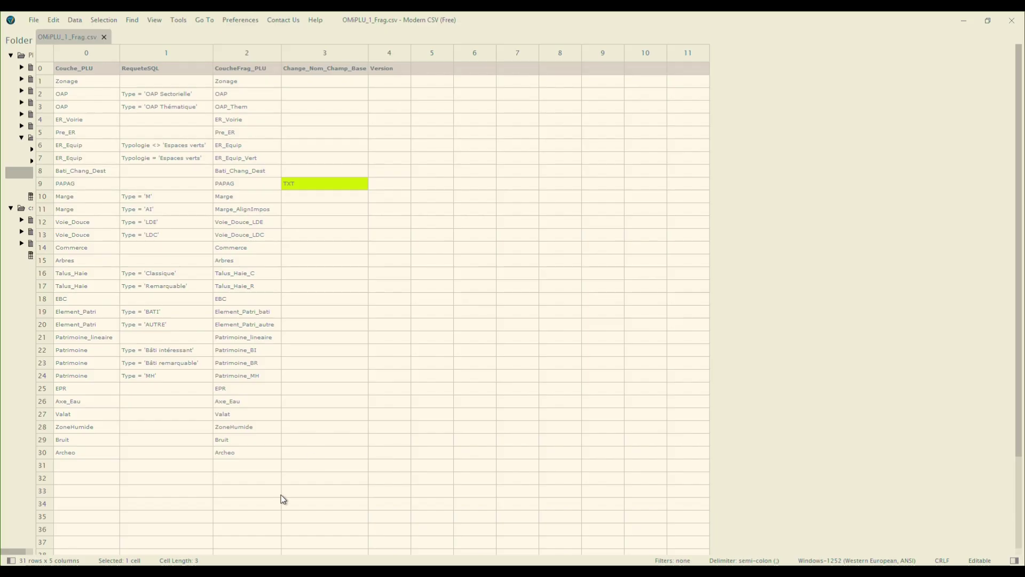
# Return to ArcGIS Pro, close the ER_Equip attribute table and run the Fragmenter le PLU tool
pyautogui.hotkey('alt', 'Tab')
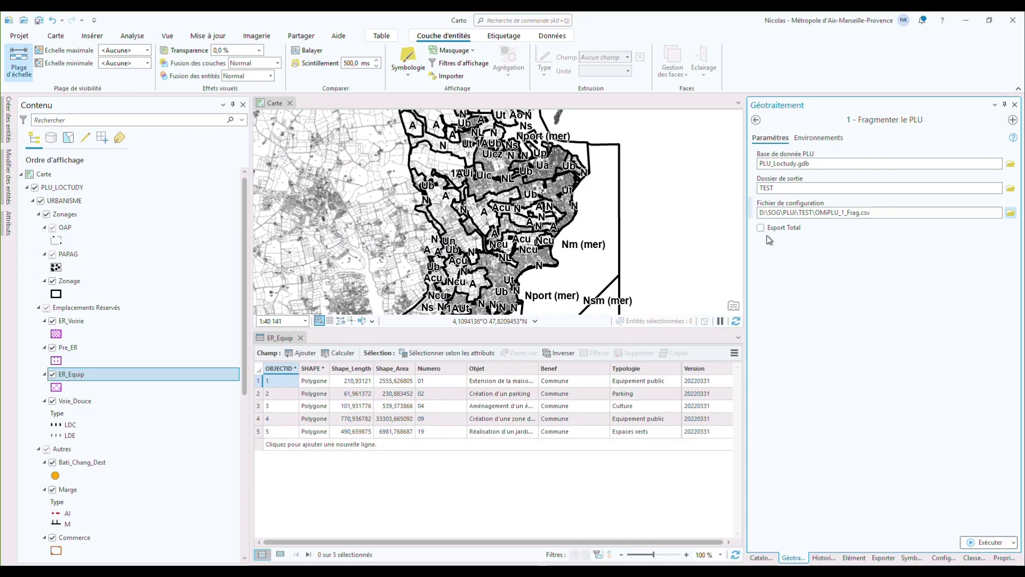
pyautogui.hotkey('alt', 'Tab')
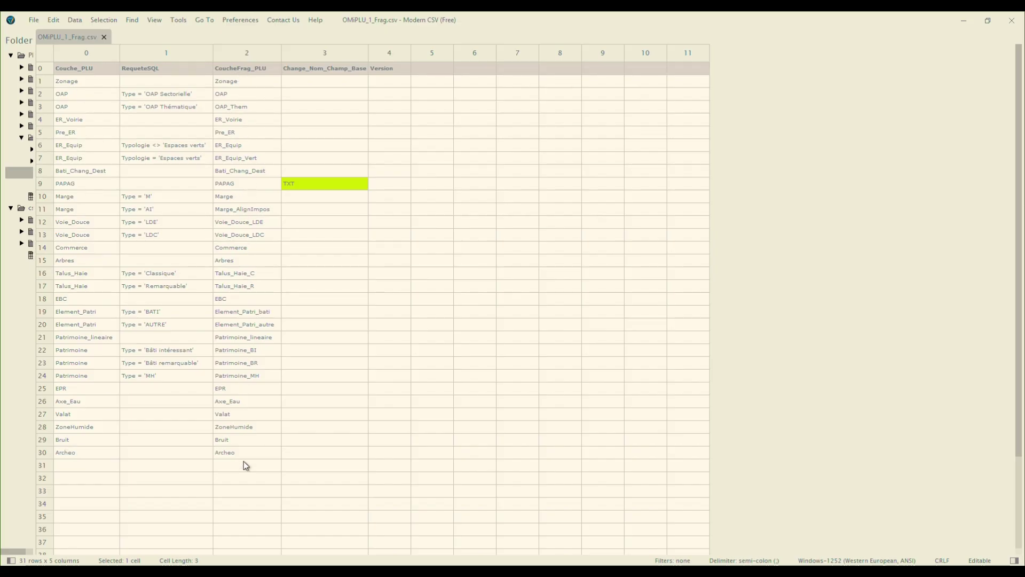
pyautogui.hotkey('alt', 'Tab')
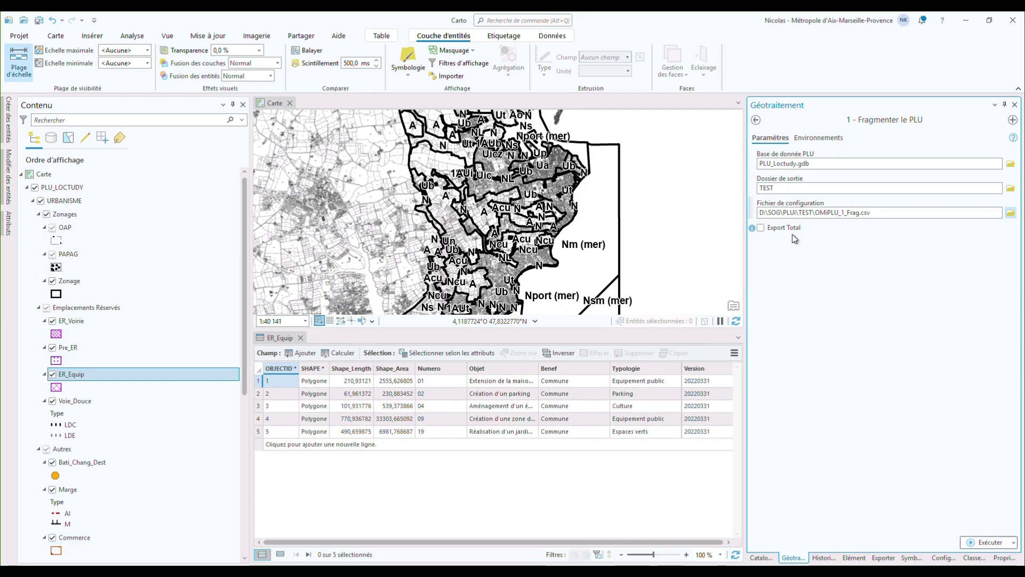
pyautogui.click(300, 337)
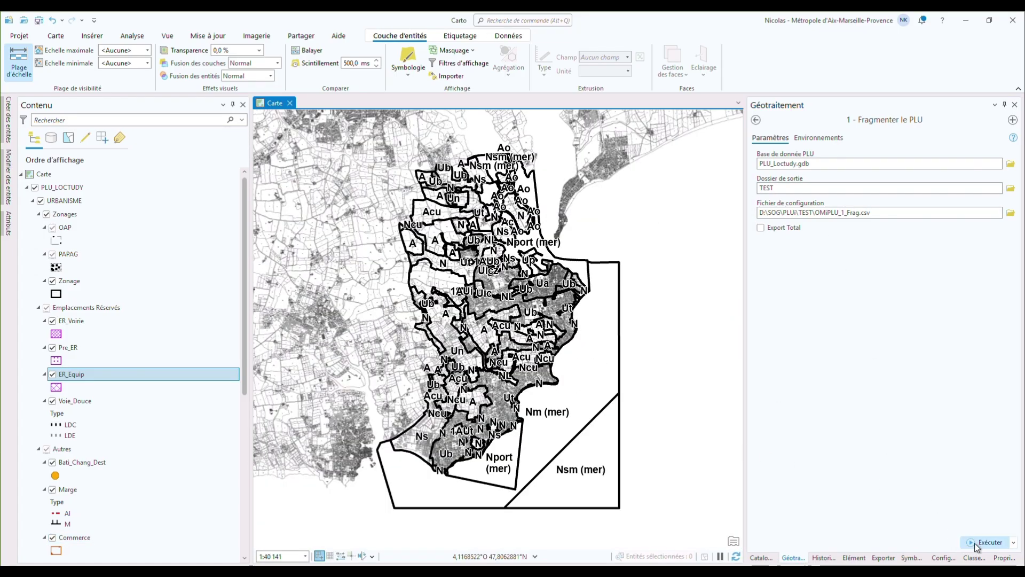
pyautogui.click(987, 542)
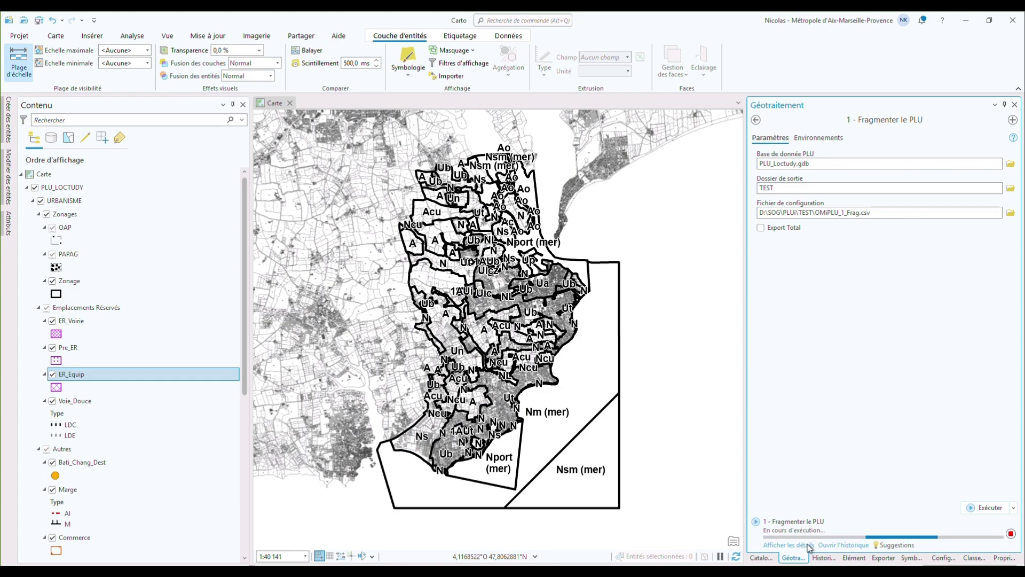
# Open the tool run's details and review the messages about the OAP_Them export, the PAPAG export and the TXT field correction
pyautogui.click(789, 544)
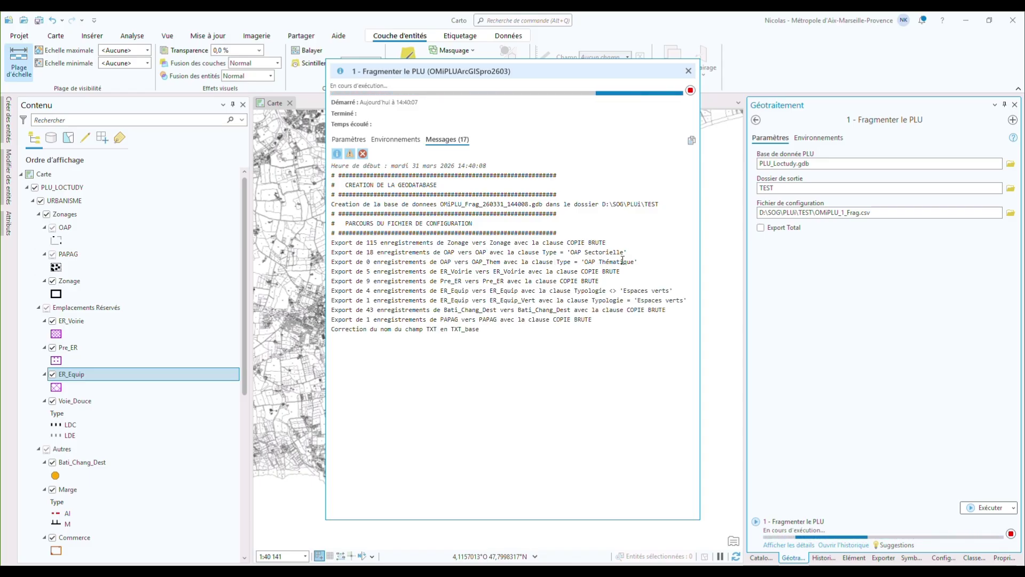
pyautogui.doubleClick(368, 262)
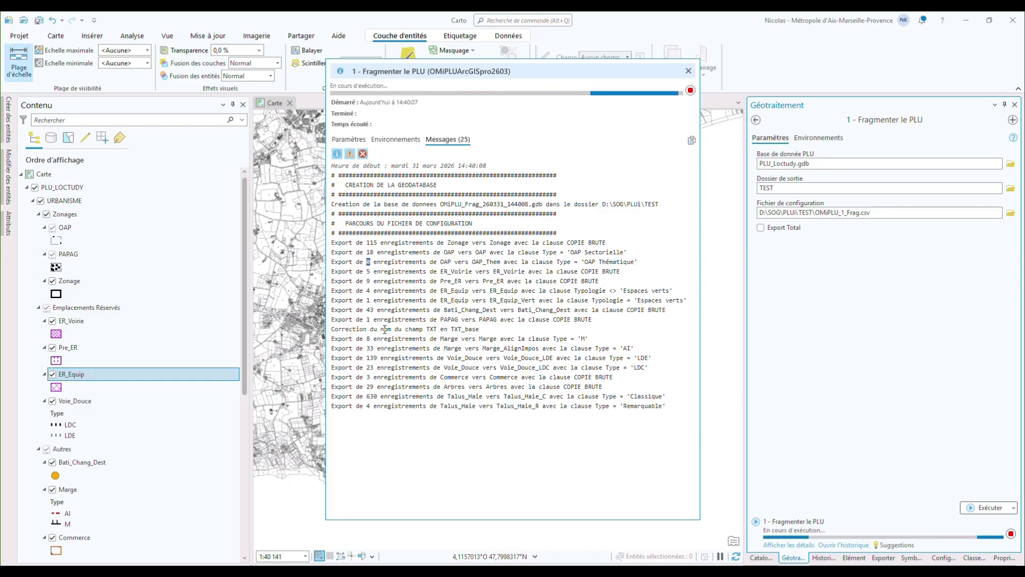
pyautogui.doubleClick(480, 329)
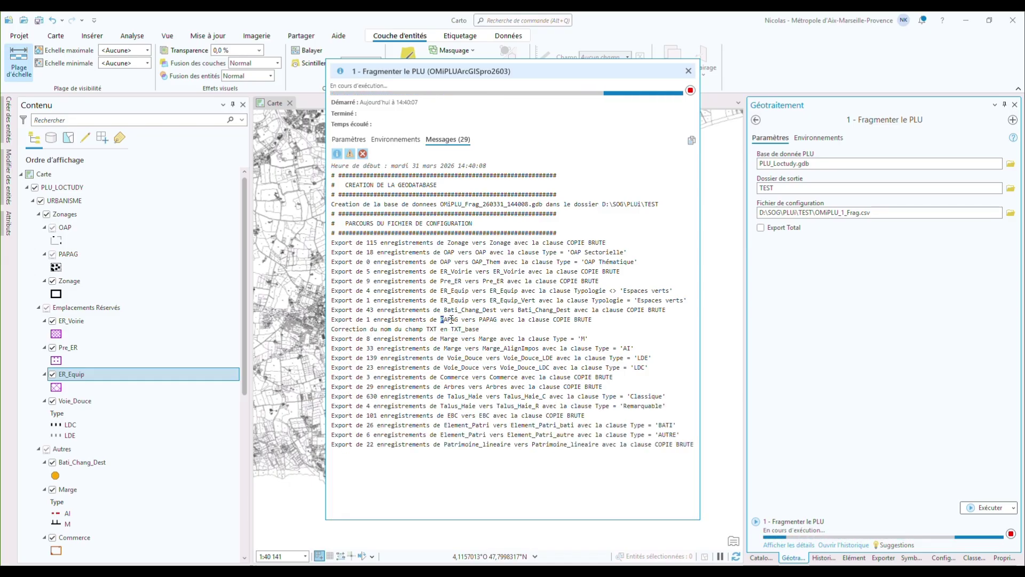
pyautogui.doubleClick(449, 319)
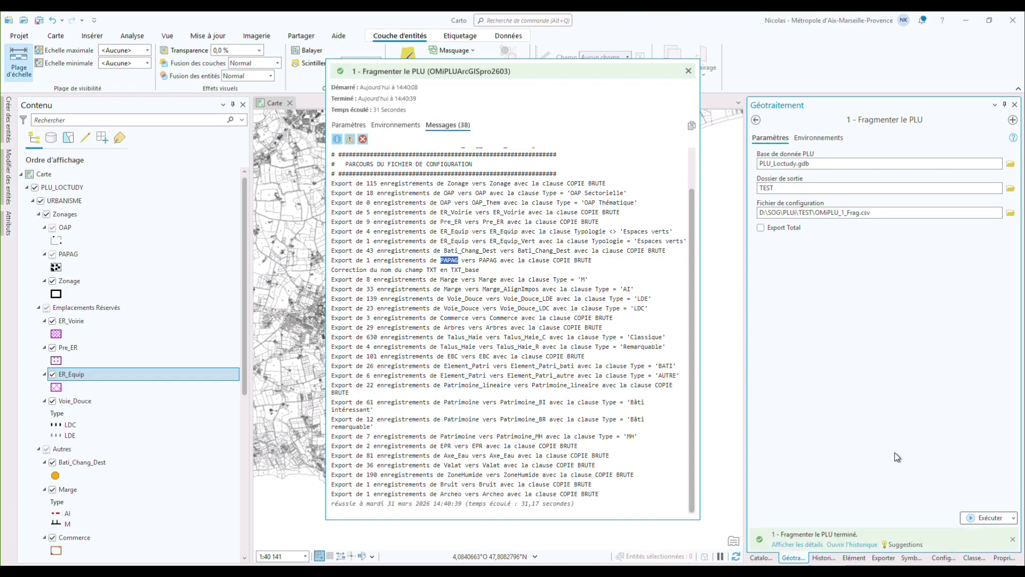
# Collapse the OMiPLU toolbox in the catalogue, then refresh the TEST folder and expand the generated OMiPLU_Frag geodatabase
pyautogui.click(761, 558)
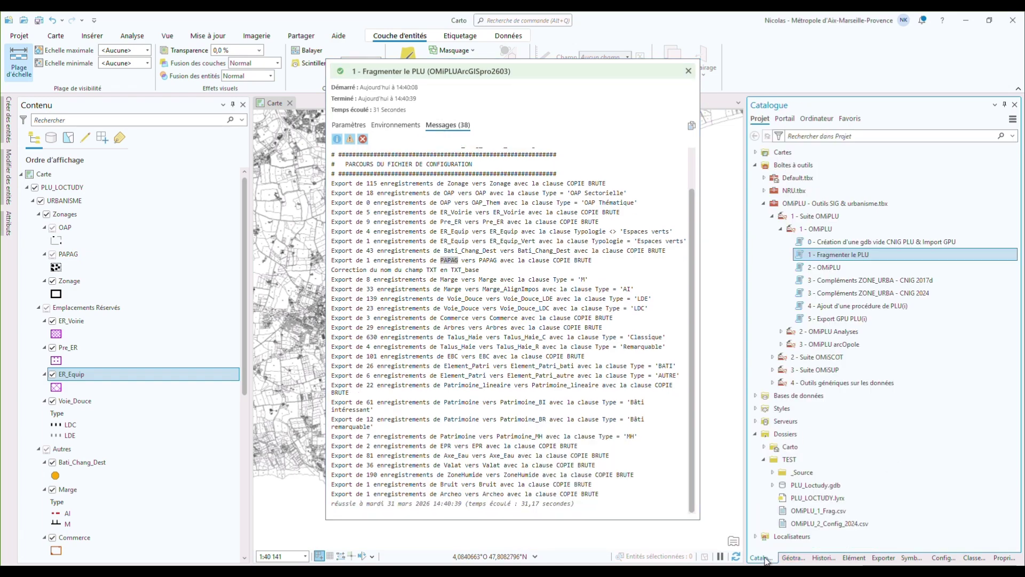
pyautogui.click(765, 203)
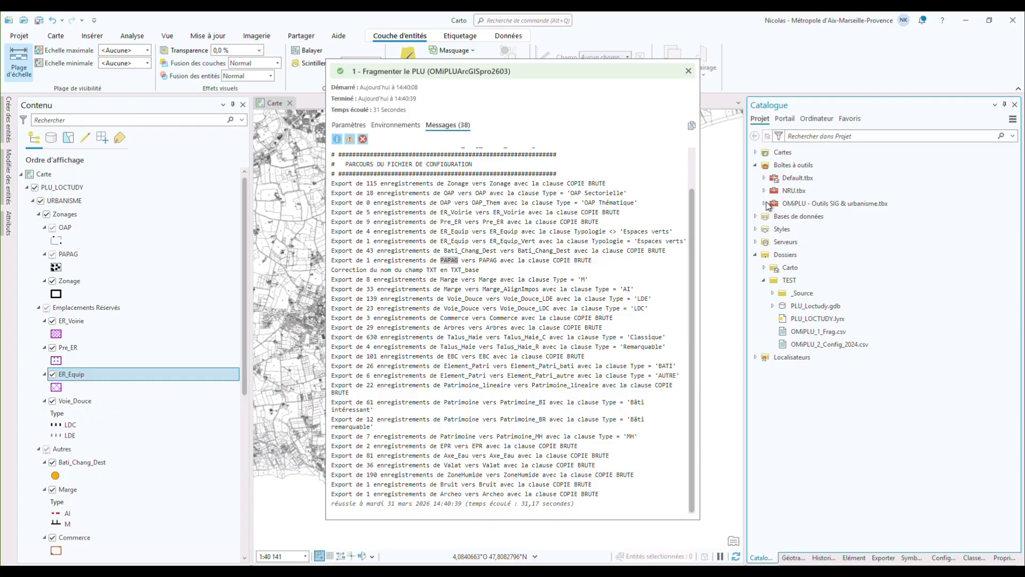
pyautogui.click(786, 281)
pyautogui.rightClick(786, 281)
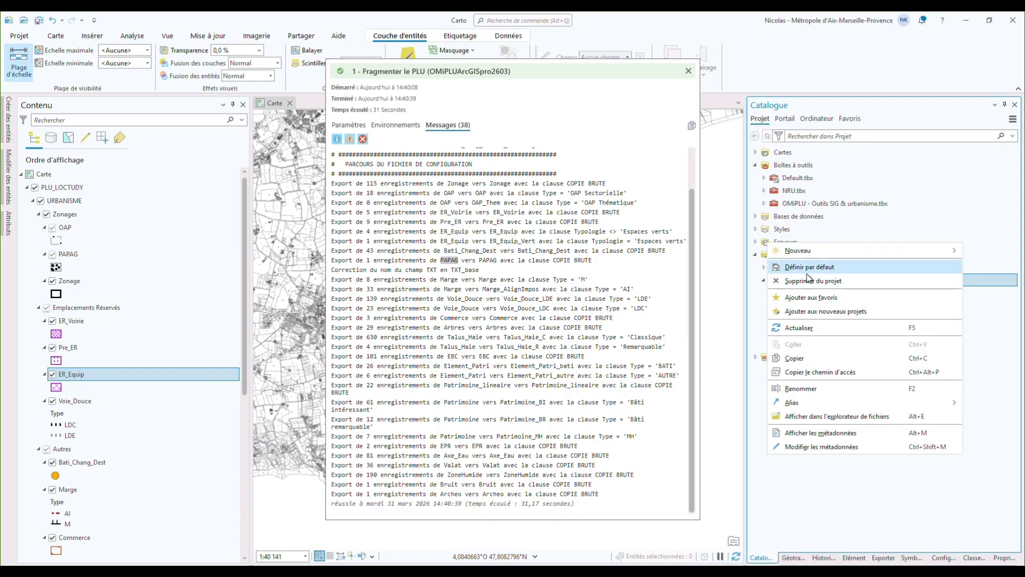
pyautogui.click(811, 333)
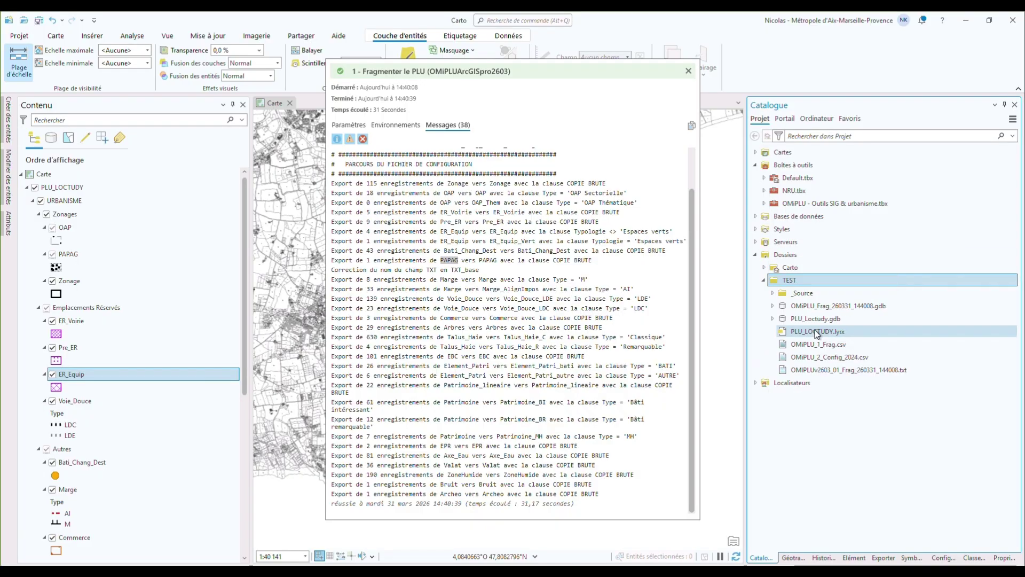
pyautogui.moveTo(792, 309)
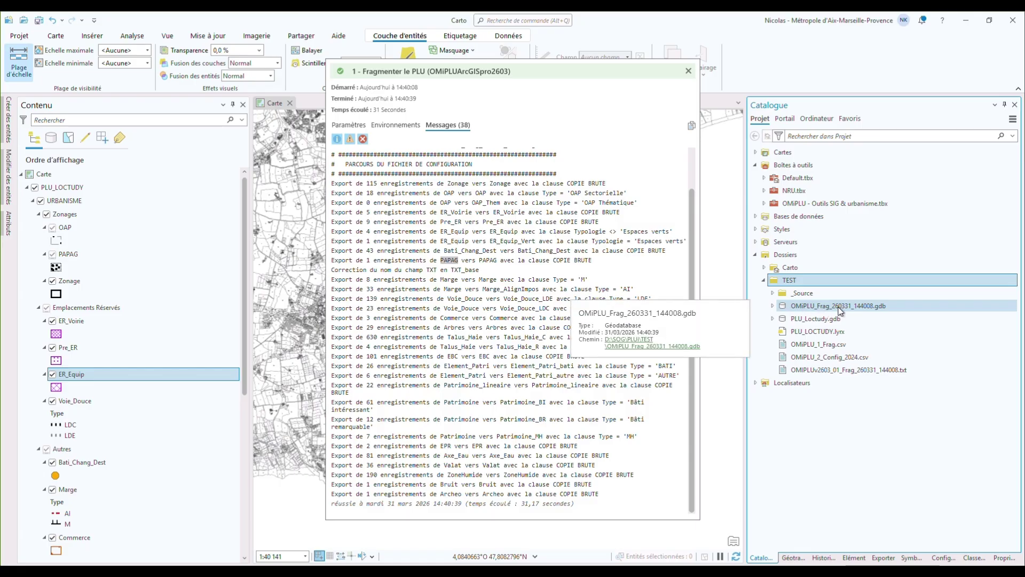
pyautogui.click(772, 306)
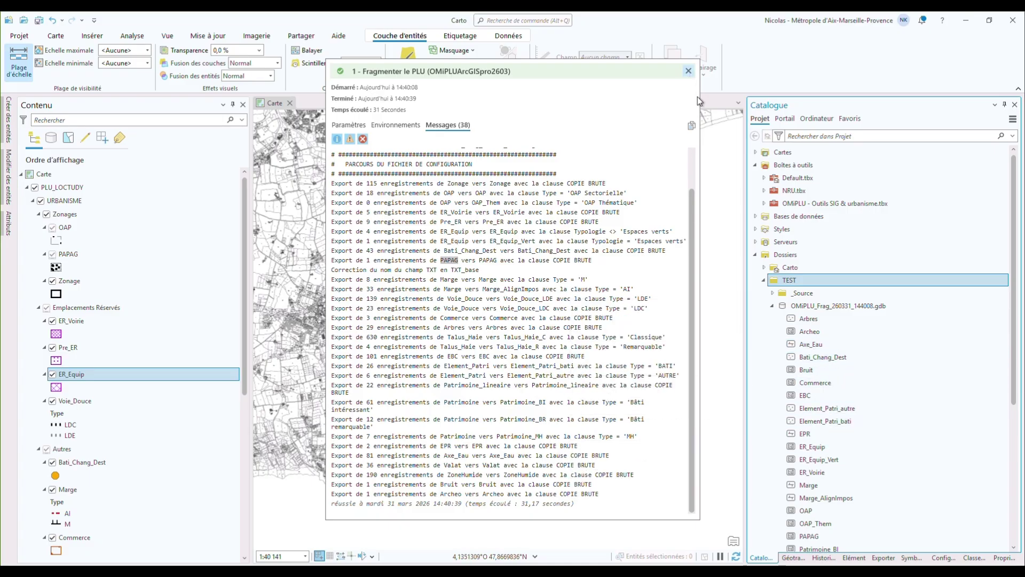
# Open the attribute table of the ER_Equip feature class in the generated OMiPLU_Frag geodatabase and check its Typologie values
pyautogui.click(812, 448)
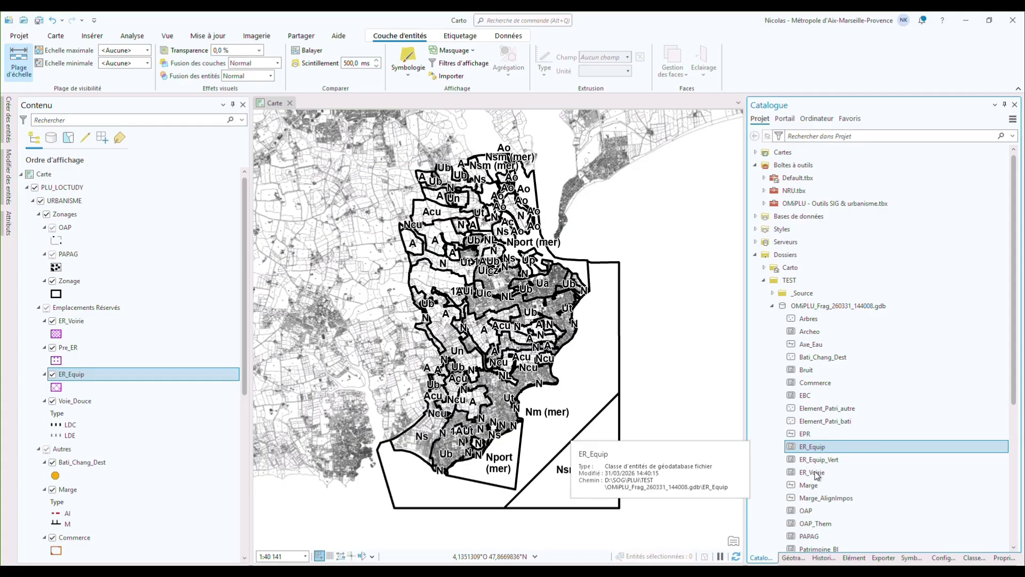
pyautogui.rightClick(813, 450)
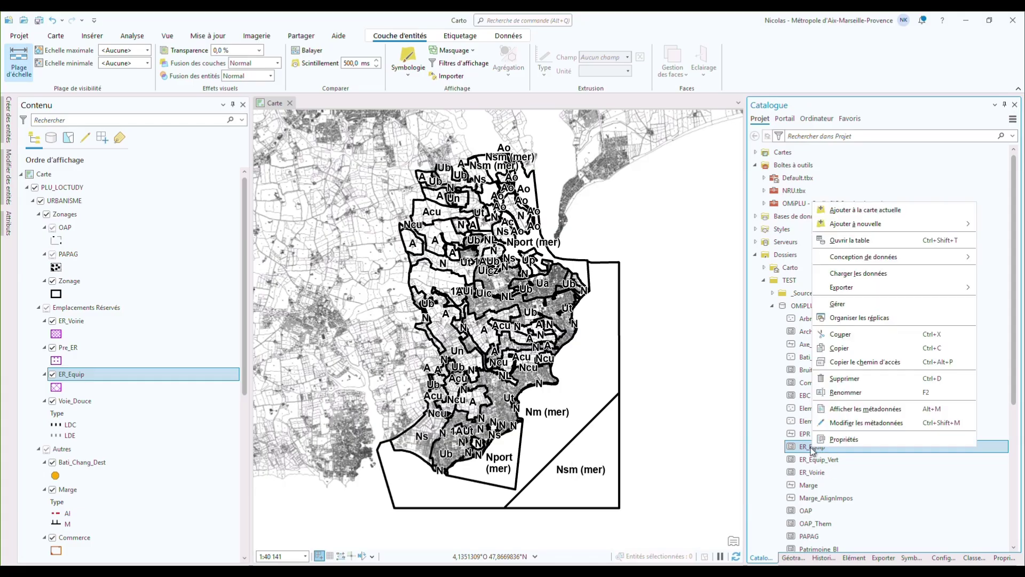
pyautogui.click(849, 240)
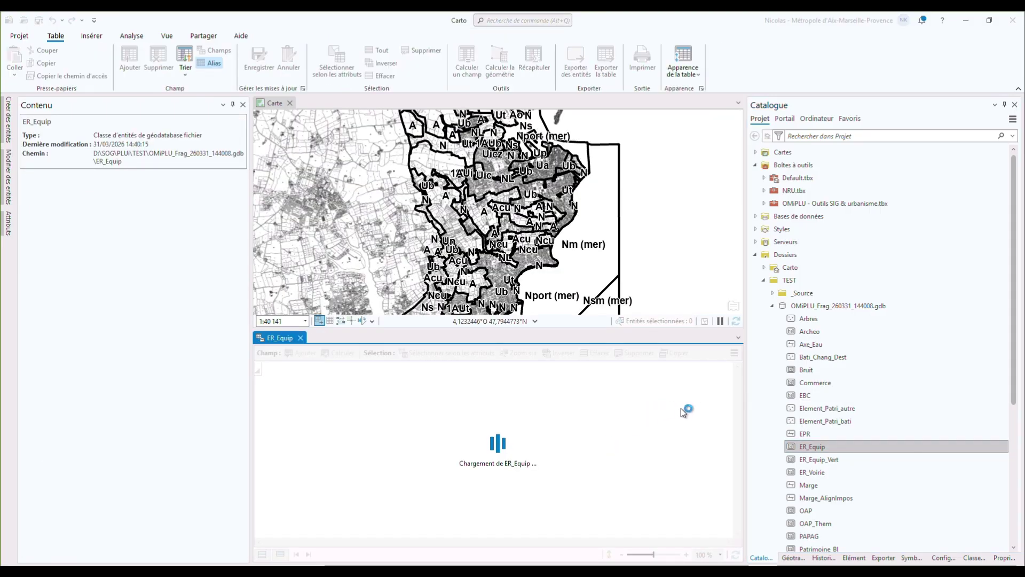
# Open the generated ER_Equip_Vert attribute table to check its Typologie values, and close both the ER_Equip_Vert and ER_Equip tables
pyautogui.rightClick(823, 461)
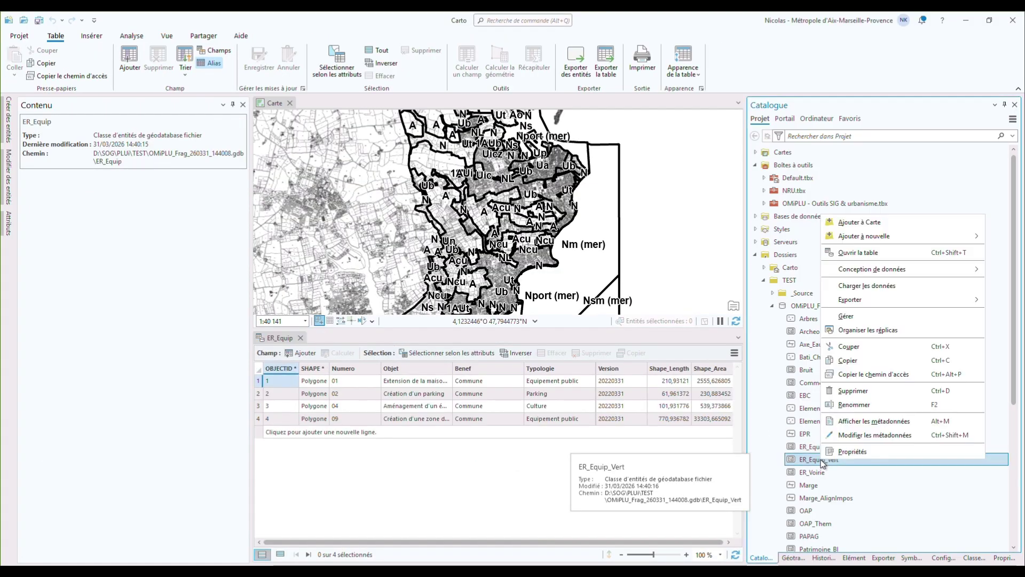
pyautogui.click(858, 252)
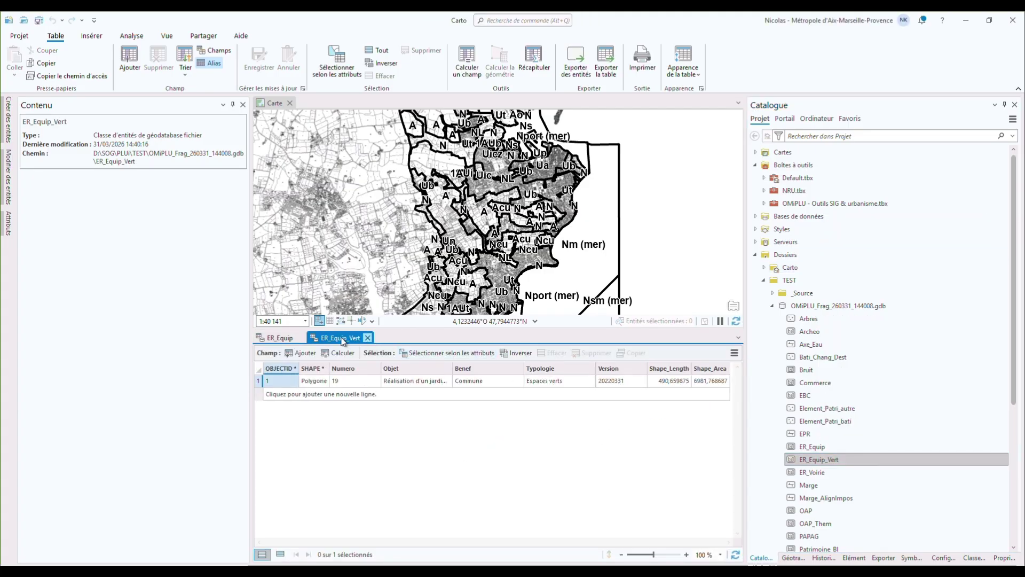
pyautogui.click(368, 337)
pyautogui.click(301, 337)
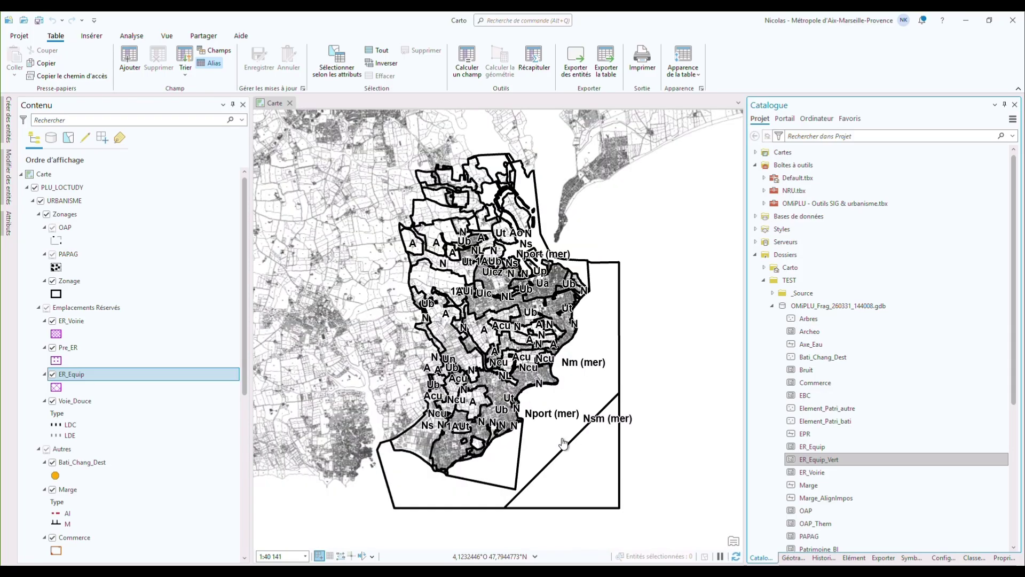